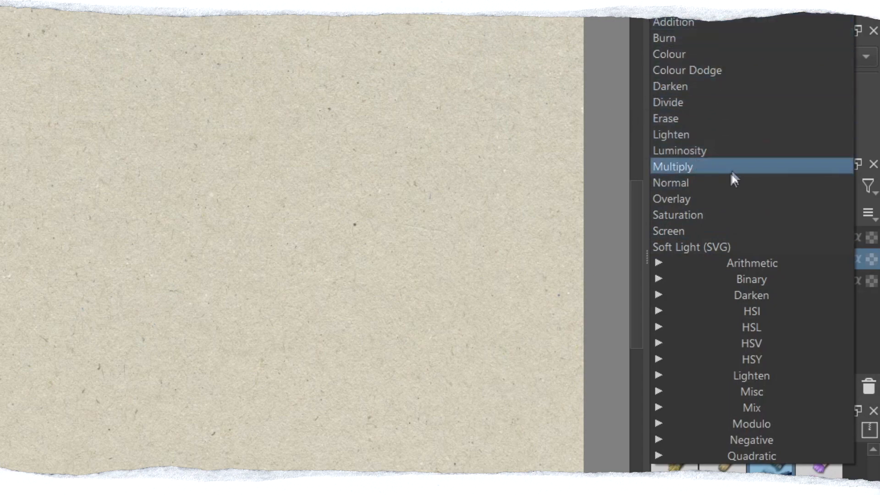
# Keep the paper texture layer in Normal mode, select Paint Layer 1, and set the brush to Normal blending at 304.31 px
pyautogui.click(703, 178)
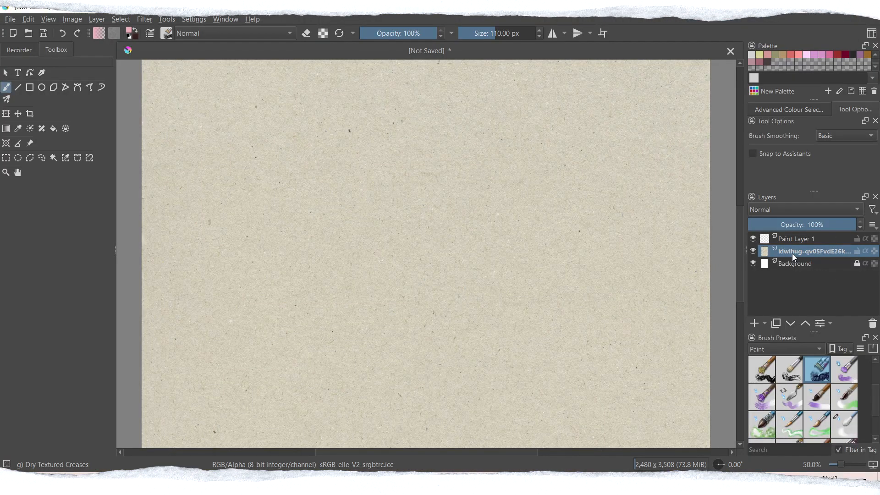
pyautogui.click(828, 243)
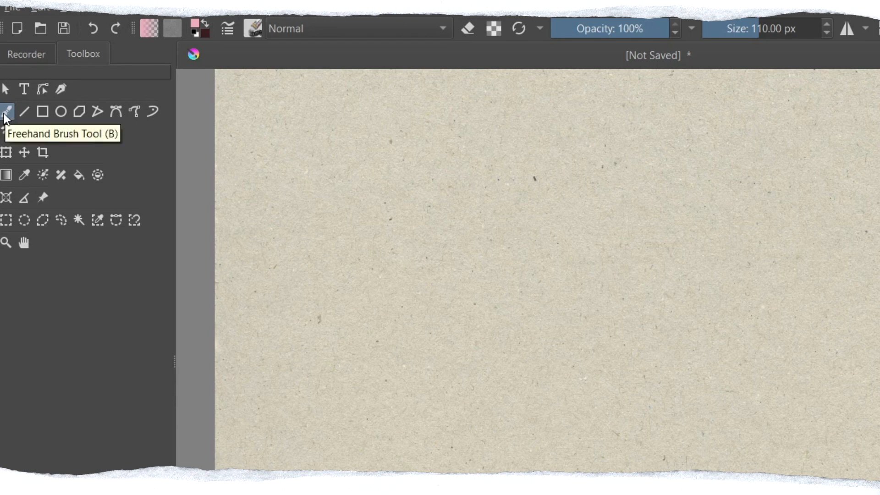
pyautogui.click(440, 35)
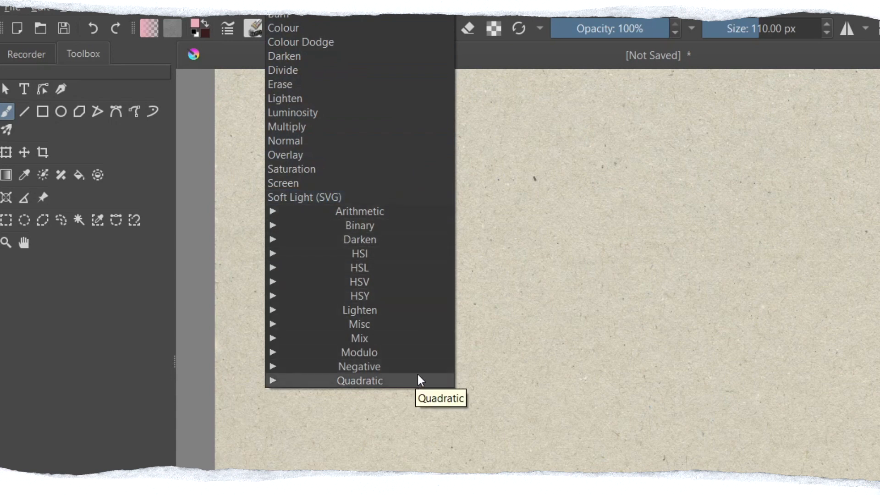
pyautogui.click(306, 144)
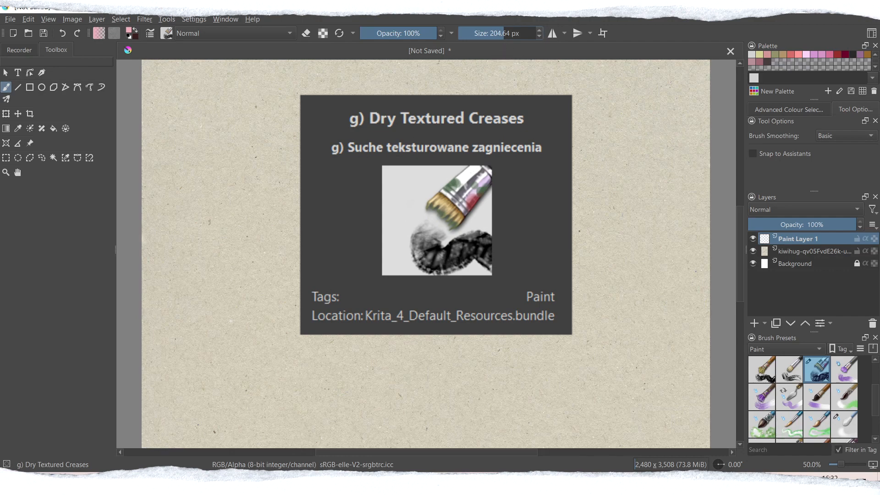
pyautogui.moveTo(506, 36); pyautogui.dragTo(509, 37)
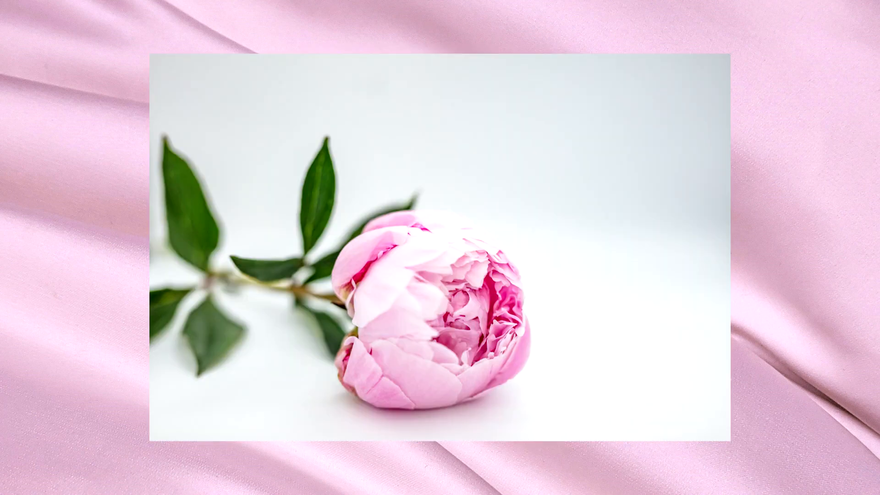
# Paint a filled light pink circle around the middle of the canvas and clear it from Paint Layer 1
pyautogui.moveTo(363, 165)
pyautogui.mouseDown()
pyautogui.moveTo(348, 230)
pyautogui.moveTo(428, 257)
pyautogui.mouseUp()
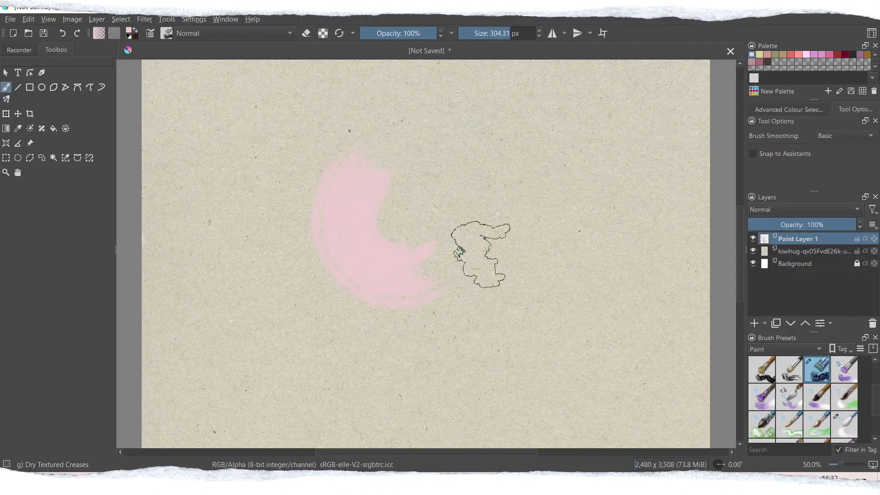
pyautogui.moveTo(387, 161)
pyautogui.mouseDown()
pyautogui.moveTo(431, 171)
pyautogui.moveTo(443, 254)
pyautogui.moveTo(404, 256)
pyautogui.moveTo(398, 228)
pyautogui.moveTo(410, 188)
pyautogui.moveTo(392, 243)
pyautogui.moveTo(418, 257)
pyautogui.mouseUp()
pyautogui.moveTo(342, 181)
pyautogui.mouseDown()
pyautogui.moveTo(344, 252)
pyautogui.moveTo(413, 270)
pyautogui.moveTo(442, 231)
pyautogui.moveTo(428, 190)
pyautogui.moveTo(380, 153)
pyautogui.moveTo(428, 154)
pyautogui.moveTo(460, 235)
pyautogui.moveTo(400, 263)
pyautogui.moveTo(396, 249)
pyautogui.moveTo(419, 237)
pyautogui.moveTo(441, 199)
pyautogui.moveTo(422, 143)
pyautogui.moveTo(478, 201)
pyautogui.moveTo(403, 286)
pyautogui.mouseUp()
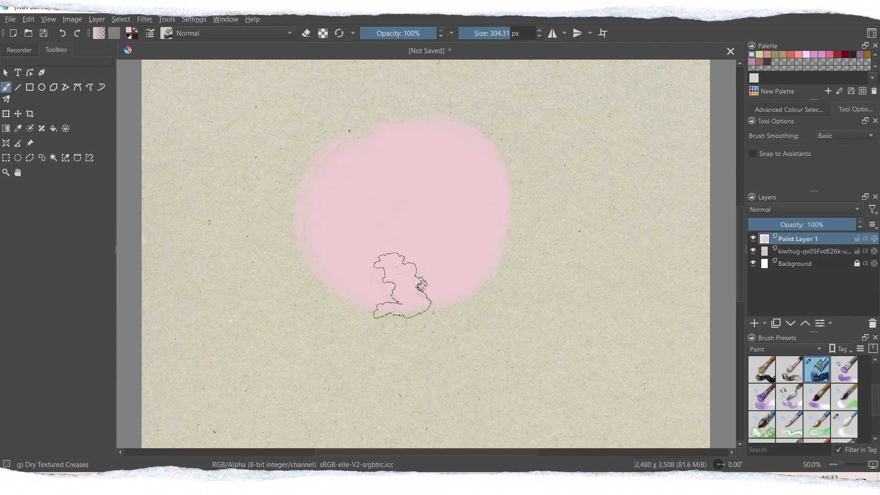
pyautogui.press('Delete')
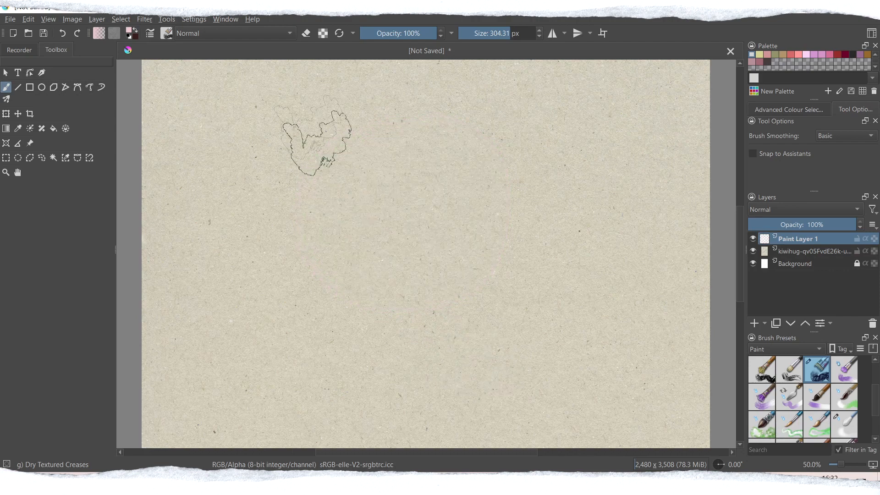
# Set the brush blending mode to Multiply and build up a round pink rose with overlapping circular strokes near the canvas centre
pyautogui.click(288, 33)
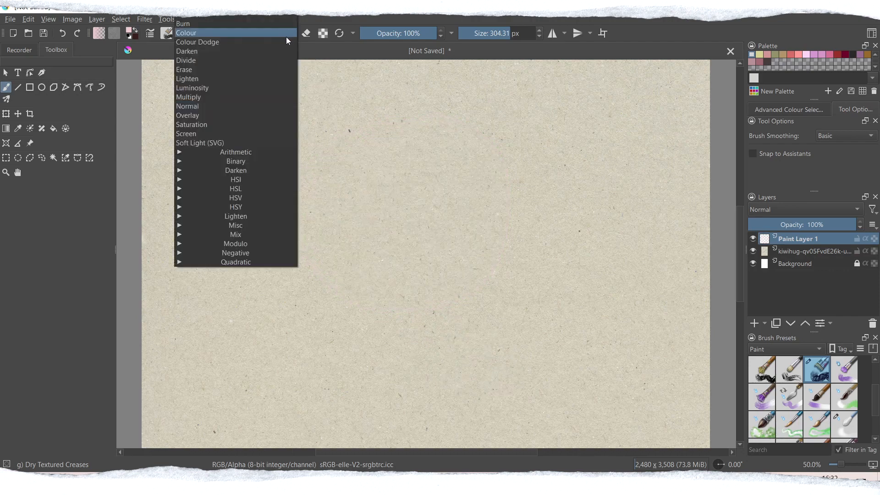
pyautogui.click(227, 97)
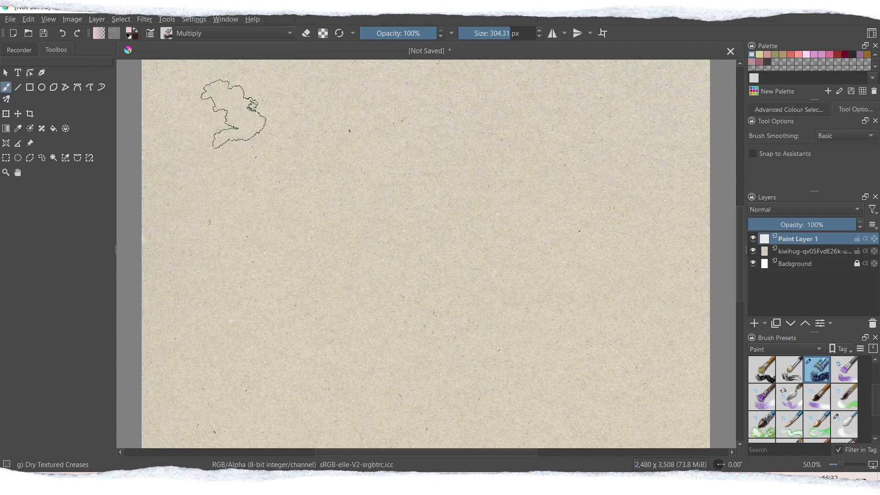
pyautogui.moveTo(353, 177)
pyautogui.mouseDown()
pyautogui.moveTo(323, 223)
pyautogui.moveTo(390, 276)
pyautogui.mouseUp()
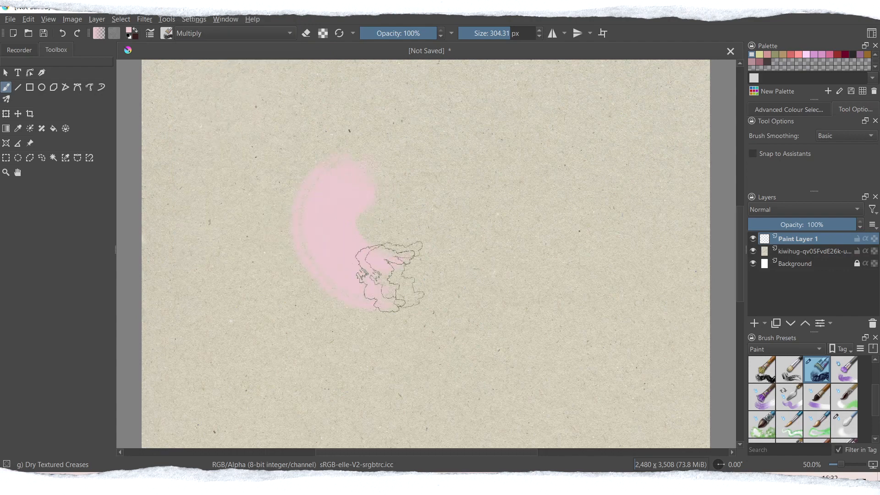
pyautogui.moveTo(355, 179)
pyautogui.mouseDown()
pyautogui.moveTo(392, 173)
pyautogui.moveTo(444, 202)
pyautogui.moveTo(435, 272)
pyautogui.moveTo(376, 265)
pyautogui.moveTo(351, 318)
pyautogui.mouseUp()
pyautogui.moveTo(371, 183)
pyautogui.mouseDown()
pyautogui.moveTo(376, 257)
pyautogui.moveTo(429, 249)
pyautogui.moveTo(431, 257)
pyautogui.moveTo(426, 273)
pyautogui.moveTo(421, 215)
pyautogui.moveTo(394, 177)
pyautogui.moveTo(372, 170)
pyautogui.moveTo(412, 234)
pyautogui.moveTo(369, 293)
pyautogui.moveTo(392, 198)
pyautogui.moveTo(447, 200)
pyautogui.moveTo(447, 188)
pyautogui.moveTo(471, 222)
pyautogui.moveTo(367, 283)
pyautogui.moveTo(334, 285)
pyautogui.mouseUp()
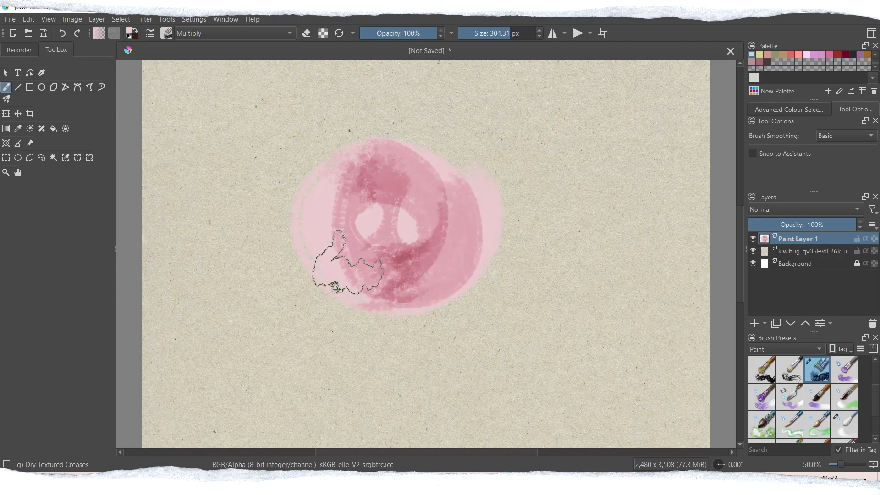
pyautogui.moveTo(315, 179)
pyautogui.mouseDown()
pyautogui.moveTo(309, 201)
pyautogui.moveTo(344, 286)
pyautogui.moveTo(447, 278)
pyautogui.moveTo(459, 260)
pyautogui.moveTo(438, 223)
pyautogui.moveTo(305, 249)
pyautogui.moveTo(310, 256)
pyautogui.moveTo(422, 241)
pyautogui.mouseUp()
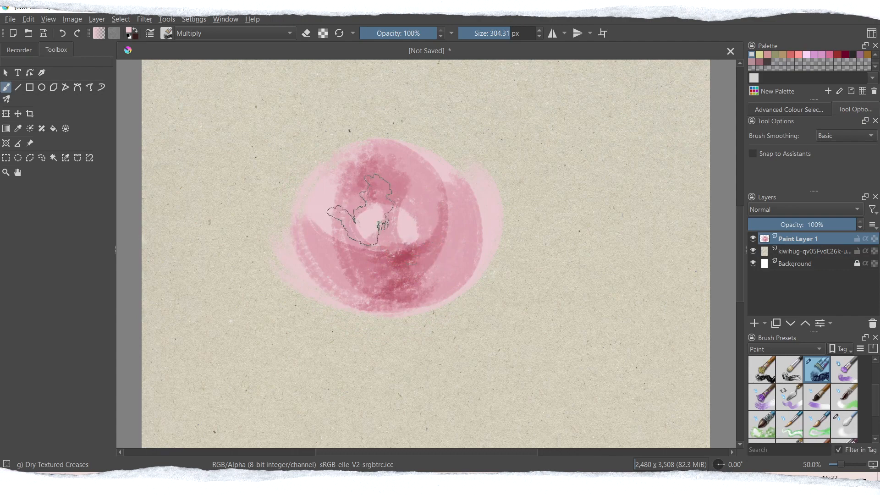
pyautogui.moveTo(365, 212)
pyautogui.mouseDown()
pyautogui.moveTo(389, 214)
pyautogui.moveTo(386, 280)
pyautogui.mouseUp()
pyautogui.moveTo(324, 183)
pyautogui.mouseDown()
pyautogui.moveTo(373, 147)
pyautogui.moveTo(423, 295)
pyautogui.mouseUp()
pyautogui.moveTo(357, 206)
pyautogui.mouseDown()
pyautogui.moveTo(330, 133)
pyautogui.moveTo(312, 289)
pyautogui.mouseUp()
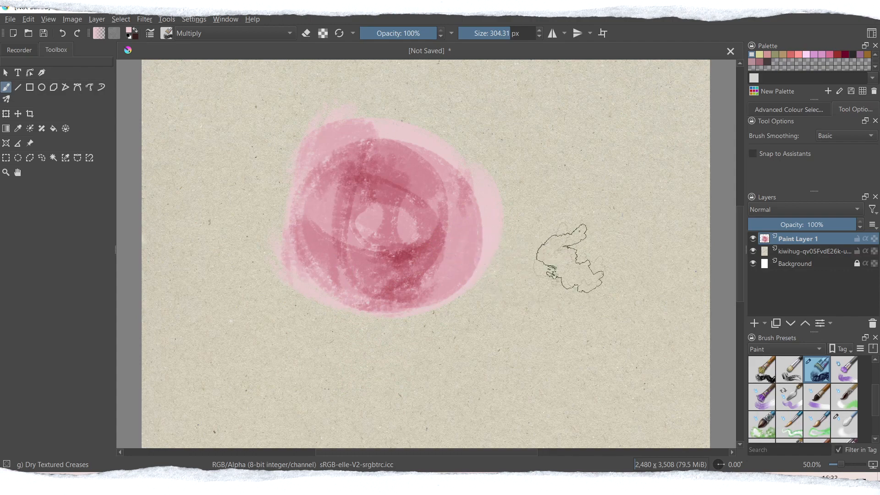
# Paint a second, smaller rose to the lower right of the first with overlapping circular Multiply strokes
pyautogui.moveTo(568, 224)
pyautogui.mouseDown()
pyautogui.moveTo(641, 311)
pyautogui.moveTo(605, 257)
pyautogui.moveTo(578, 257)
pyautogui.moveTo(592, 238)
pyautogui.moveTo(611, 329)
pyautogui.mouseUp()
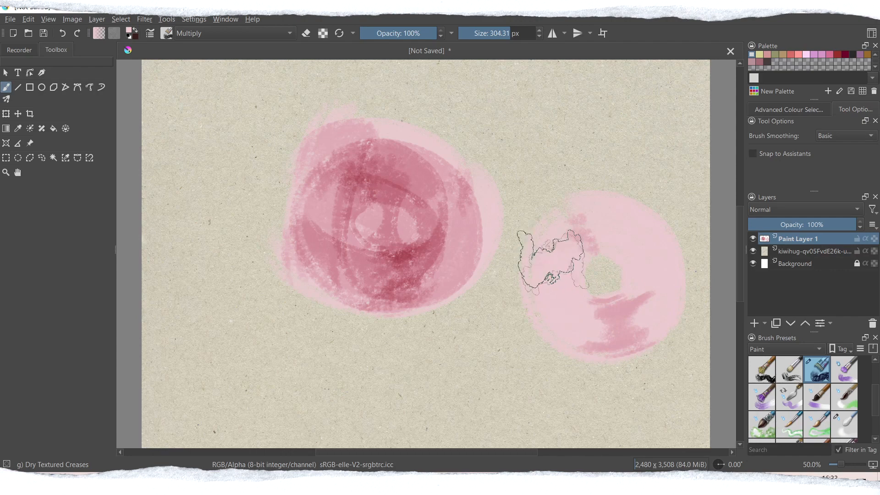
pyautogui.moveTo(541, 246)
pyautogui.mouseDown()
pyautogui.moveTo(643, 310)
pyautogui.moveTo(665, 298)
pyautogui.mouseUp()
pyautogui.moveTo(603, 248)
pyautogui.mouseDown()
pyautogui.moveTo(619, 270)
pyautogui.moveTo(523, 367)
pyautogui.mouseUp()
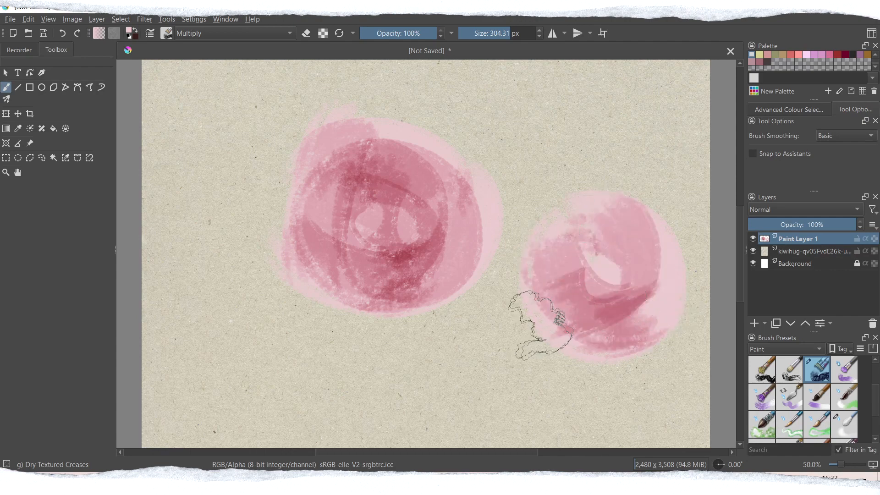
pyautogui.moveTo(571, 241)
pyautogui.mouseDown()
pyautogui.moveTo(591, 248)
pyautogui.moveTo(642, 215)
pyautogui.mouseUp()
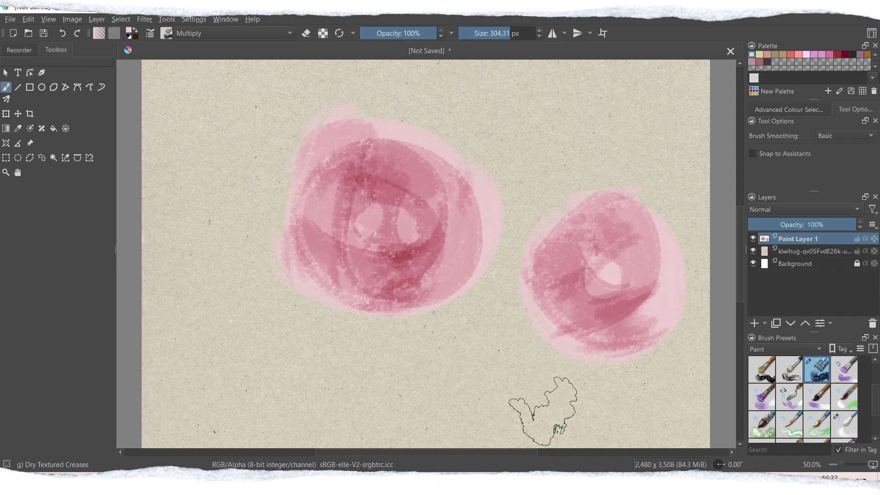
# Keep the light pink #ecc9d2, set the brush blending mode to Screen, and paint curved highlights over the first rose's centre and outer petals
pyautogui.click(130, 33)
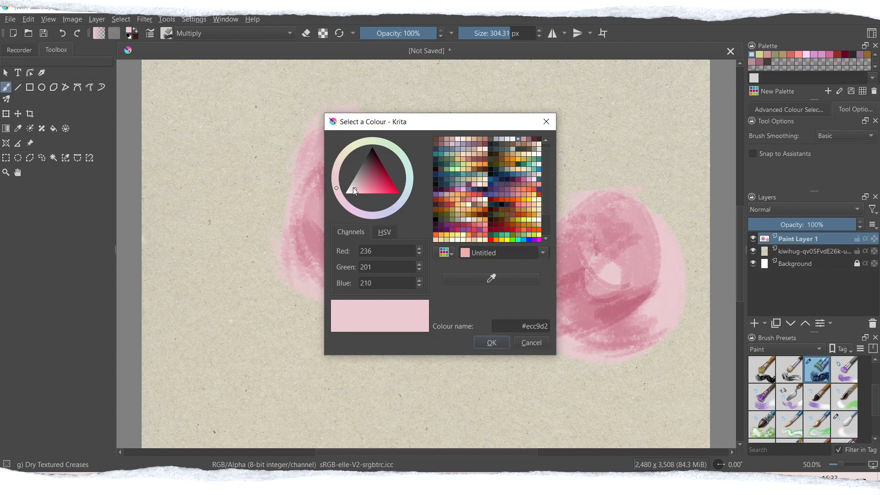
pyautogui.click(491, 344)
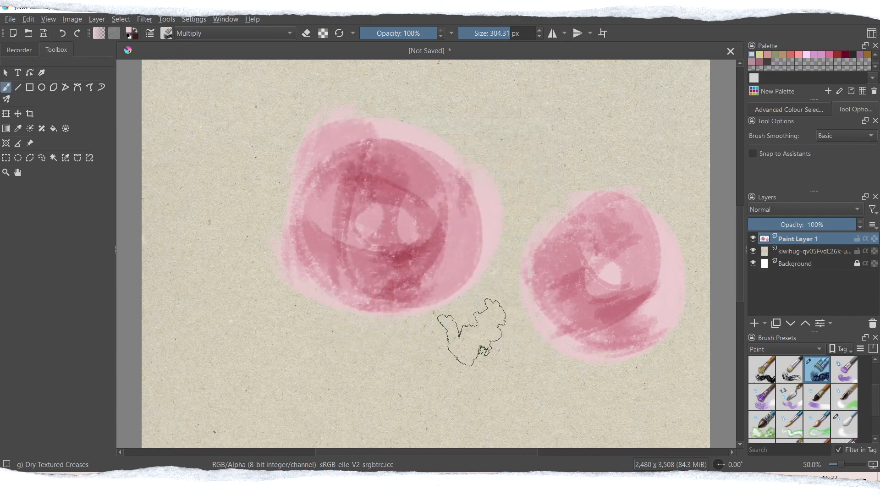
pyautogui.click(288, 37)
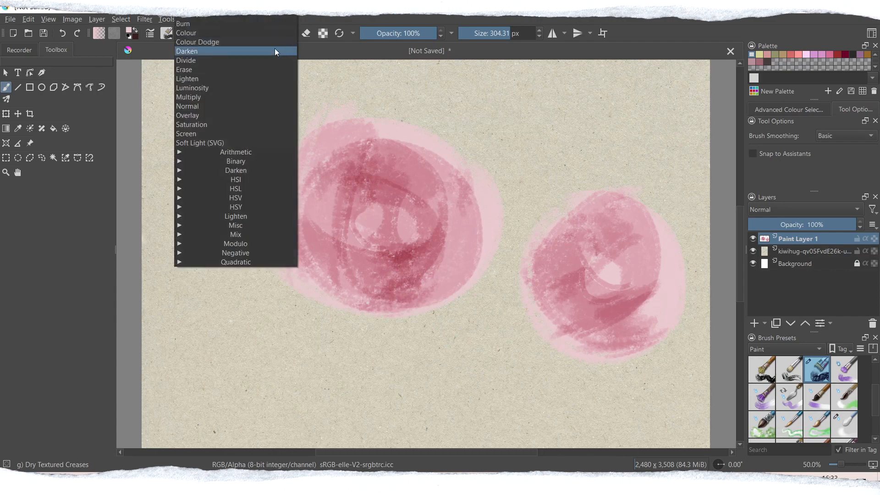
pyautogui.click(196, 134)
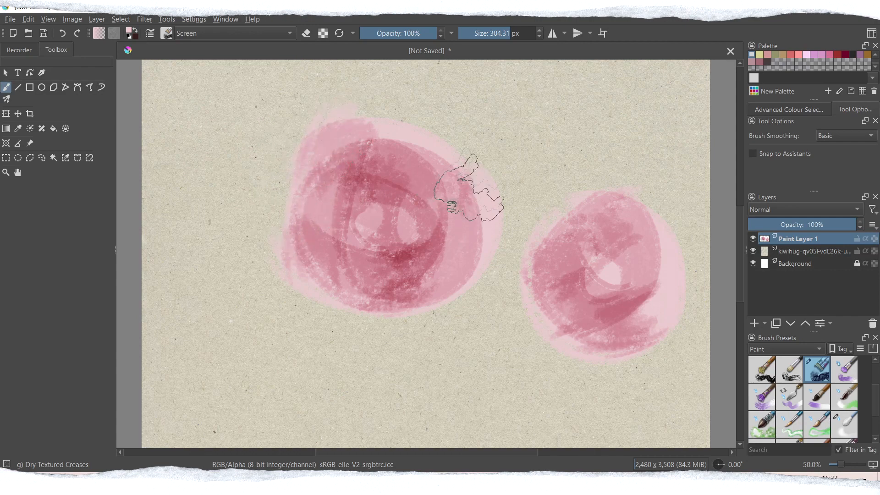
pyautogui.moveTo(441, 187)
pyautogui.mouseDown()
pyautogui.moveTo(410, 248)
pyautogui.moveTo(358, 254)
pyautogui.mouseUp()
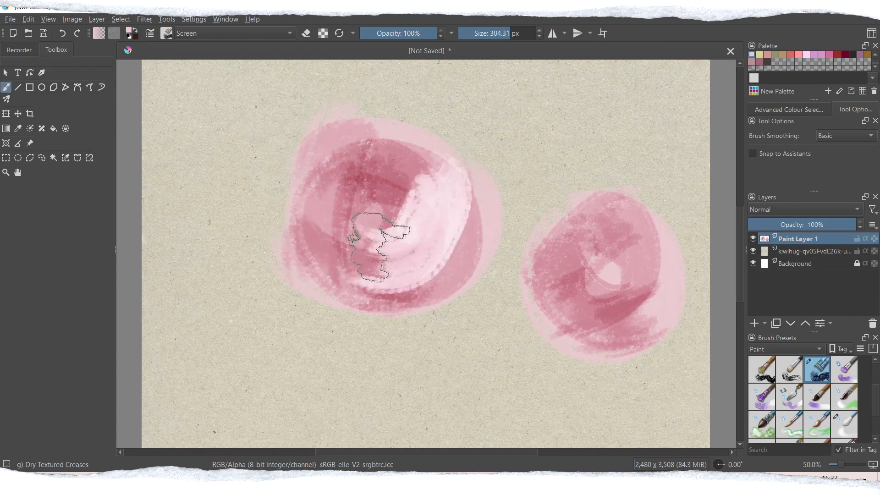
pyautogui.hotkey('ctrl', 'z')
pyautogui.moveTo(422, 171)
pyautogui.mouseDown()
pyautogui.moveTo(397, 278)
pyautogui.moveTo(335, 283)
pyautogui.mouseUp()
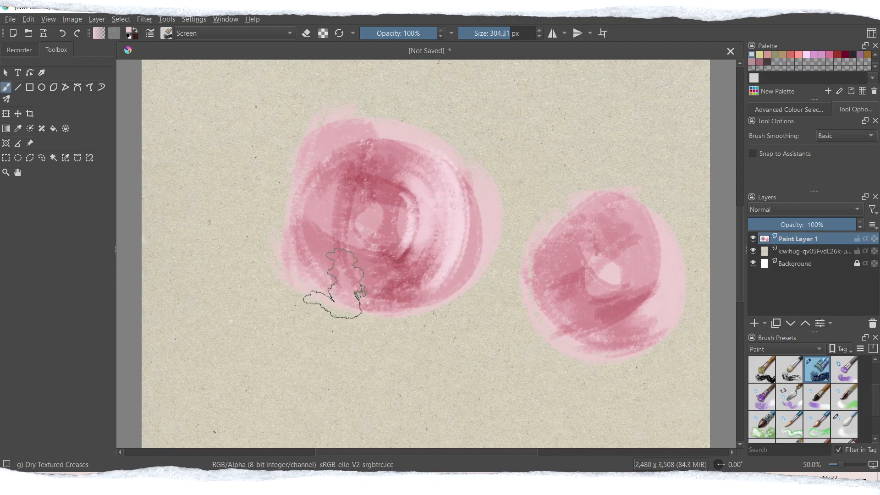
pyautogui.moveTo(360, 204); pyautogui.dragTo(397, 257)
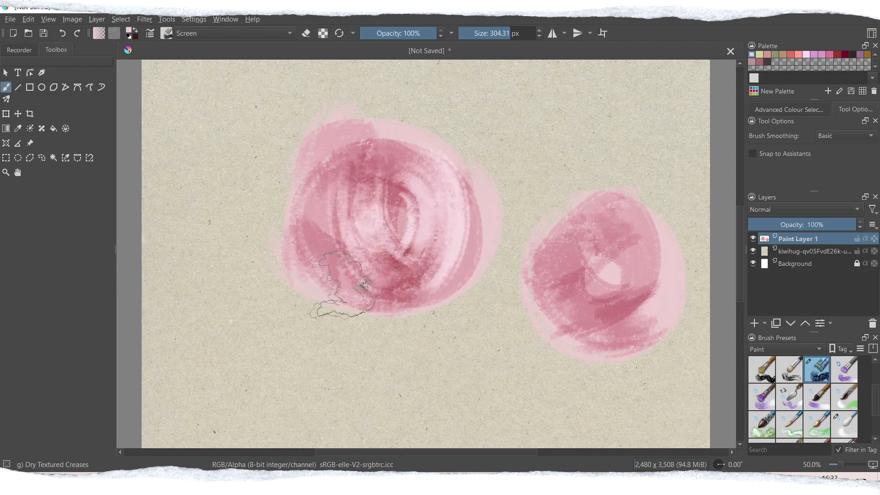
pyautogui.moveTo(315, 291)
pyautogui.mouseDown()
pyautogui.moveTo(391, 322)
pyautogui.moveTo(436, 308)
pyautogui.mouseUp()
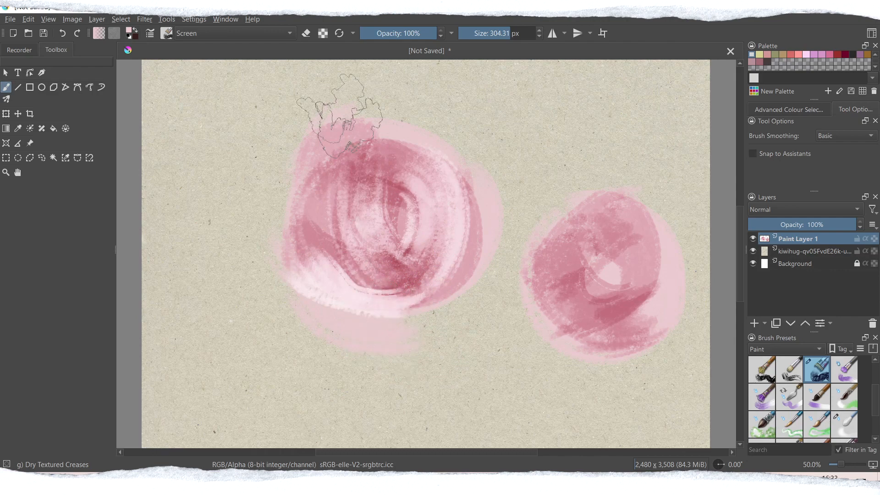
pyautogui.moveTo(314, 109)
pyautogui.mouseDown()
pyautogui.moveTo(293, 233)
pyautogui.moveTo(373, 285)
pyautogui.mouseUp()
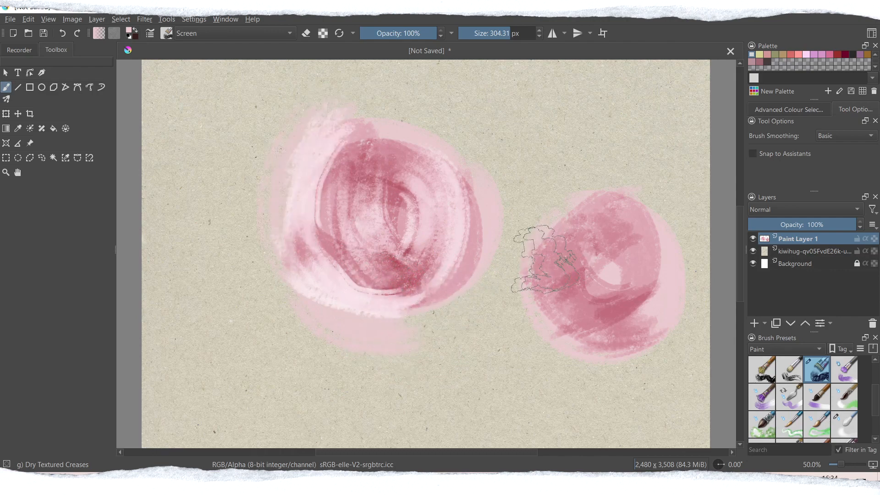
# Paint curved Screen highlights around the outer petals of the smaller rose, extending past its edges
pyautogui.moveTo(551, 245)
pyautogui.mouseDown()
pyautogui.moveTo(527, 273)
pyautogui.moveTo(599, 364)
pyautogui.mouseUp()
pyautogui.moveTo(560, 177)
pyautogui.mouseDown()
pyautogui.moveTo(648, 311)
pyautogui.moveTo(643, 344)
pyautogui.moveTo(592, 378)
pyautogui.mouseUp()
pyautogui.moveTo(538, 377)
pyautogui.mouseDown()
pyautogui.moveTo(542, 298)
pyautogui.moveTo(581, 224)
pyautogui.moveTo(567, 259)
pyautogui.moveTo(586, 374)
pyautogui.mouseUp()
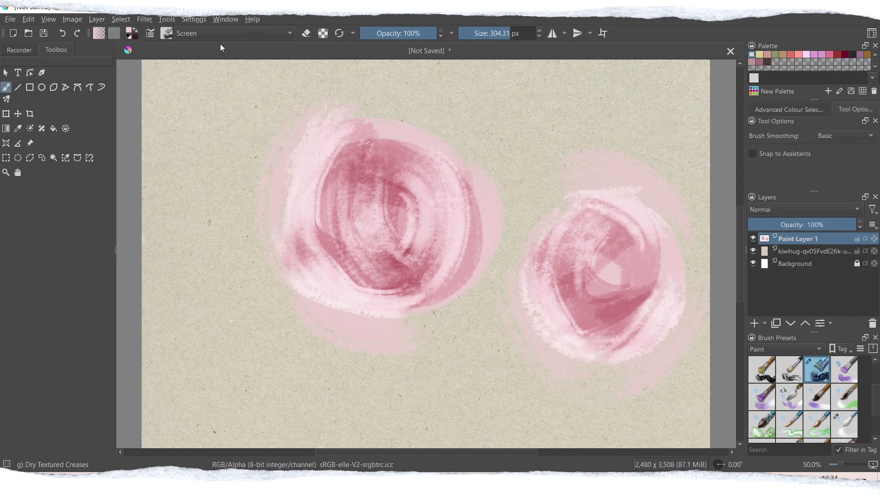
# Keep the brush colour #ecc9d2, switch the brush blending mode to Overlay, and paint curved strokes over the inner petals of both roses
pyautogui.click(130, 31)
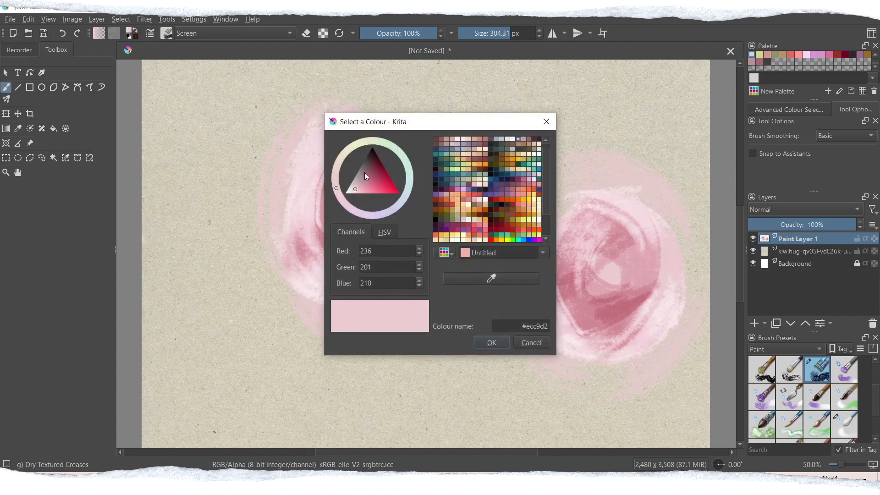
pyautogui.click(490, 343)
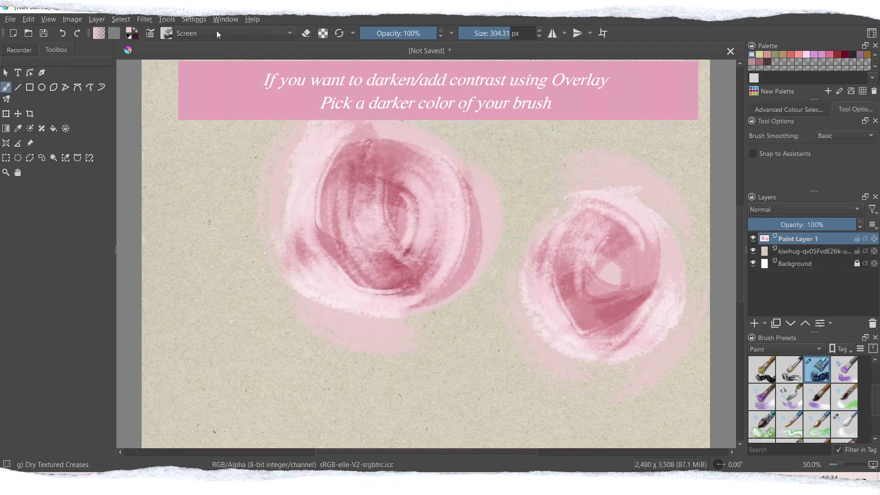
pyautogui.click(217, 33)
pyautogui.click(198, 115)
pyautogui.moveTo(370, 152)
pyautogui.mouseDown()
pyautogui.moveTo(317, 224)
pyautogui.moveTo(365, 280)
pyautogui.moveTo(432, 256)
pyautogui.moveTo(461, 197)
pyautogui.moveTo(413, 302)
pyautogui.moveTo(384, 321)
pyautogui.moveTo(393, 197)
pyautogui.moveTo(379, 245)
pyautogui.moveTo(433, 325)
pyautogui.mouseUp()
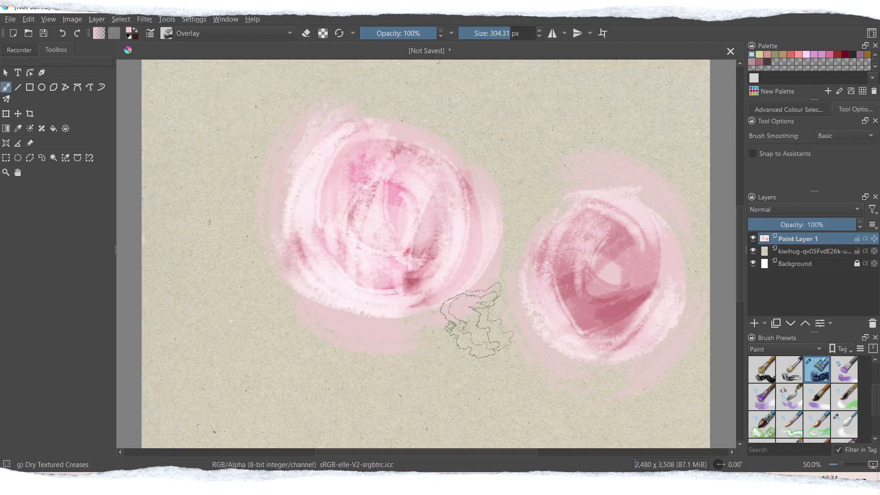
pyautogui.hotkey('ctrl', 'z')
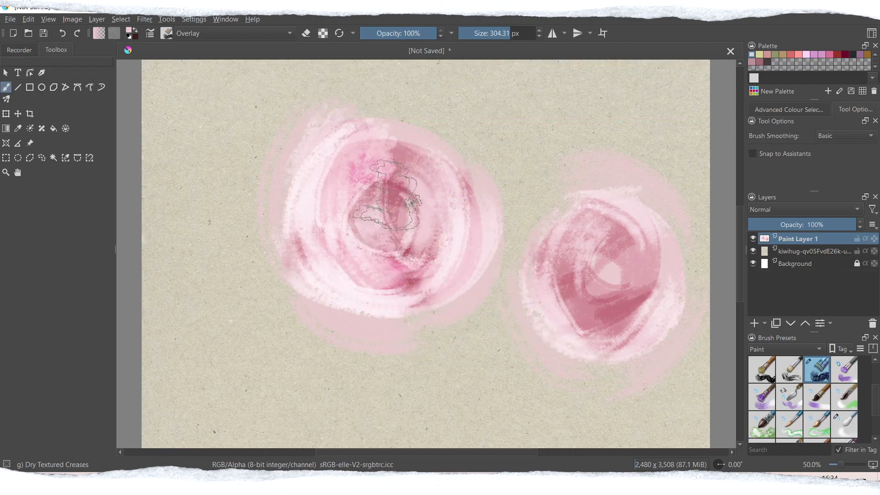
pyautogui.moveTo(373, 186); pyautogui.dragTo(422, 294)
pyautogui.moveTo(596, 211)
pyautogui.mouseDown()
pyautogui.moveTo(597, 233)
pyautogui.moveTo(568, 254)
pyautogui.moveTo(556, 247)
pyautogui.moveTo(583, 344)
pyautogui.moveTo(649, 338)
pyautogui.mouseUp()
pyautogui.moveTo(636, 248)
pyautogui.mouseDown()
pyautogui.moveTo(611, 341)
pyautogui.moveTo(580, 365)
pyautogui.moveTo(591, 343)
pyautogui.moveTo(573, 250)
pyautogui.moveTo(561, 295)
pyautogui.moveTo(619, 320)
pyautogui.moveTo(655, 321)
pyautogui.mouseUp()
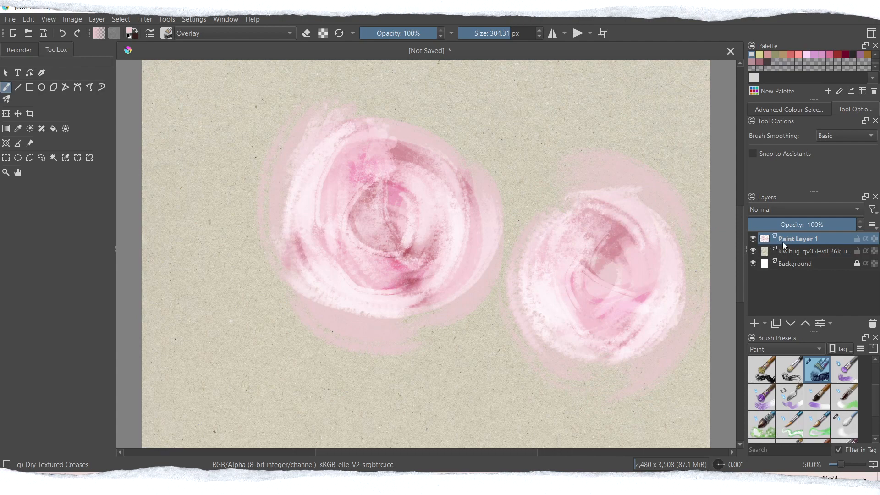
# Try Multiply, Screen and Overlay as the blending mode of Paint Layer 1, and return the layer to Normal
pyautogui.click(796, 211)
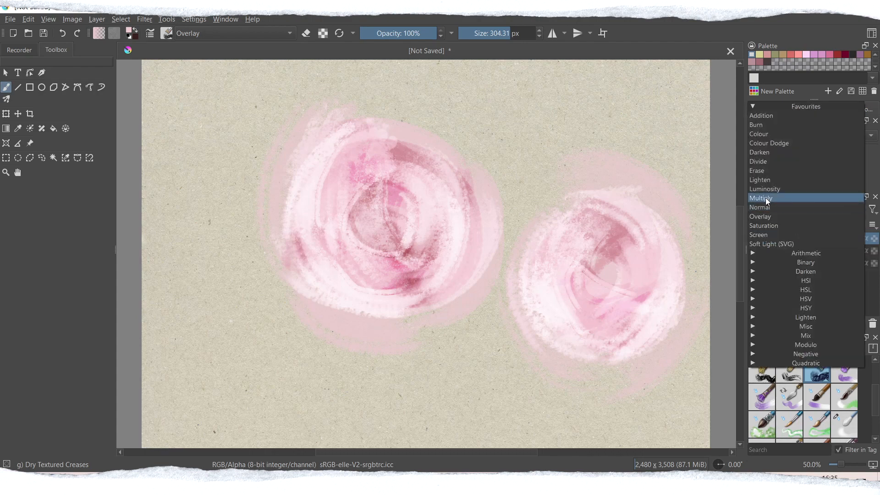
pyautogui.click(765, 198)
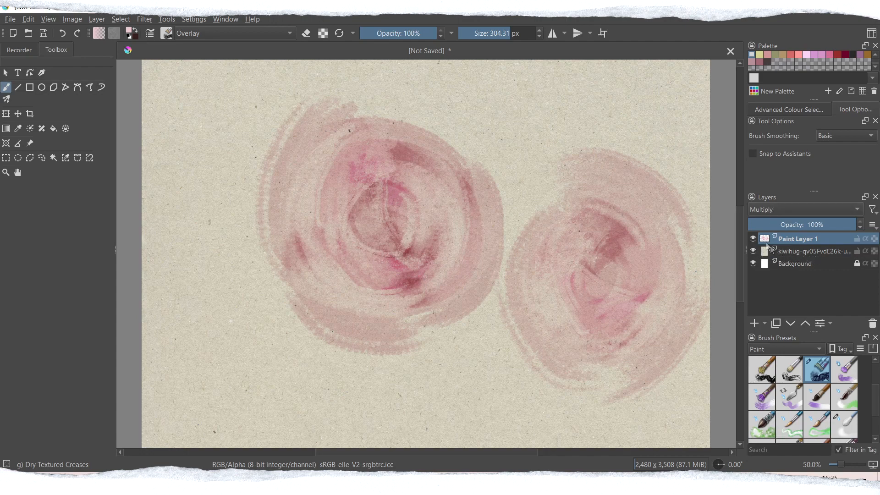
pyautogui.click(782, 209)
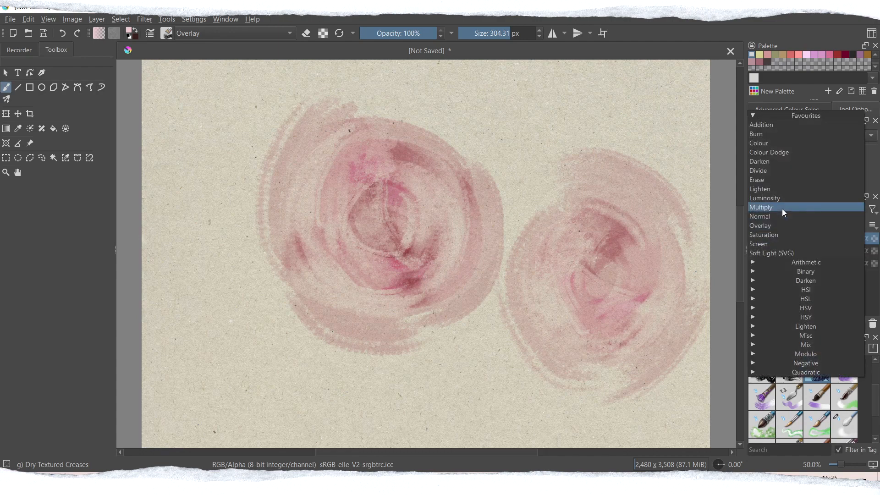
pyautogui.click(763, 243)
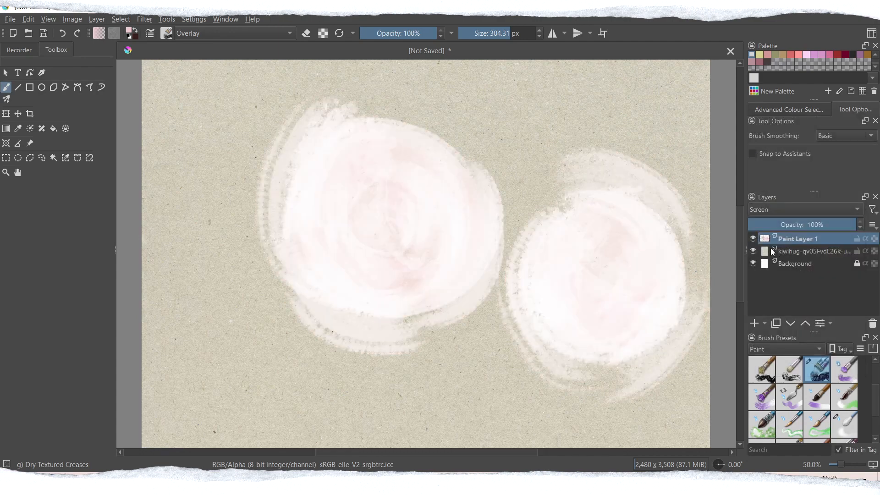
pyautogui.click(780, 210)
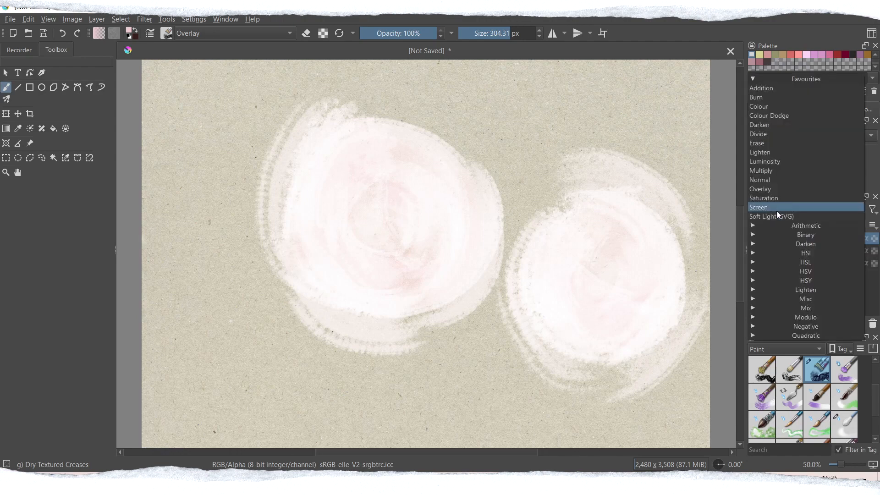
pyautogui.click(769, 191)
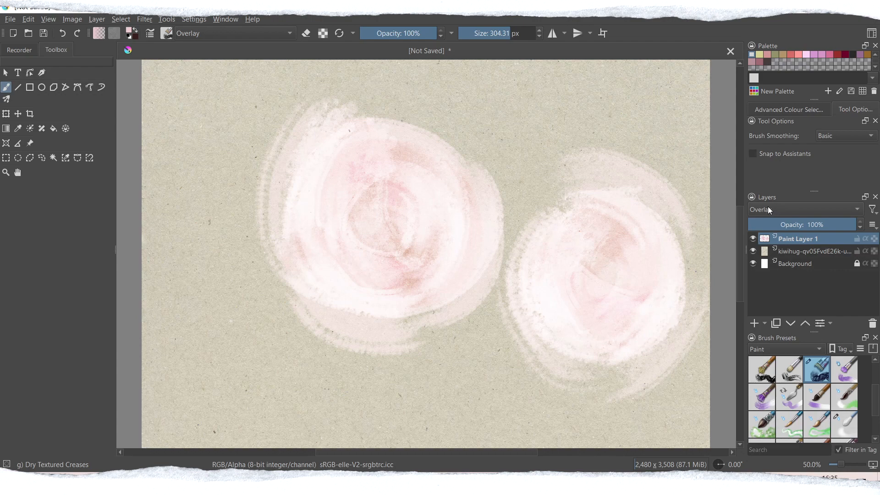
pyautogui.click(779, 210)
pyautogui.click(774, 202)
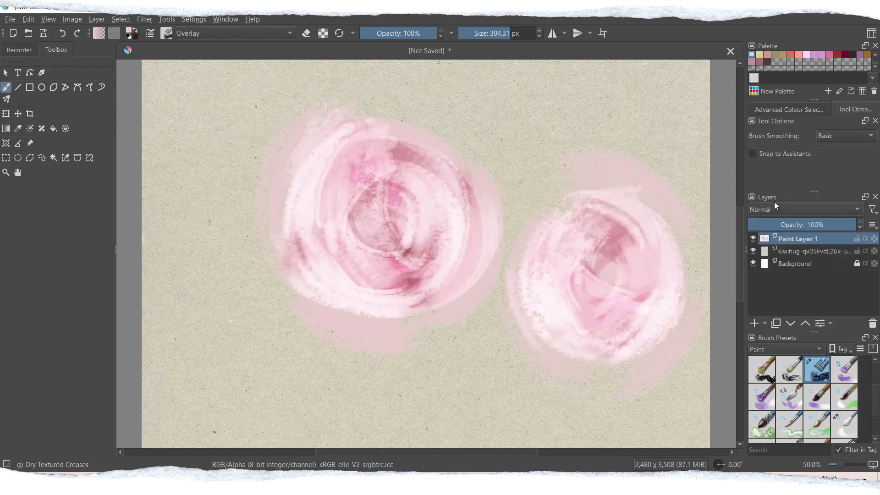
# Duplicate Paint Layer 1, try Multiply and Screen on the copy, and set its blending mode to Overlay
pyautogui.click(777, 324)
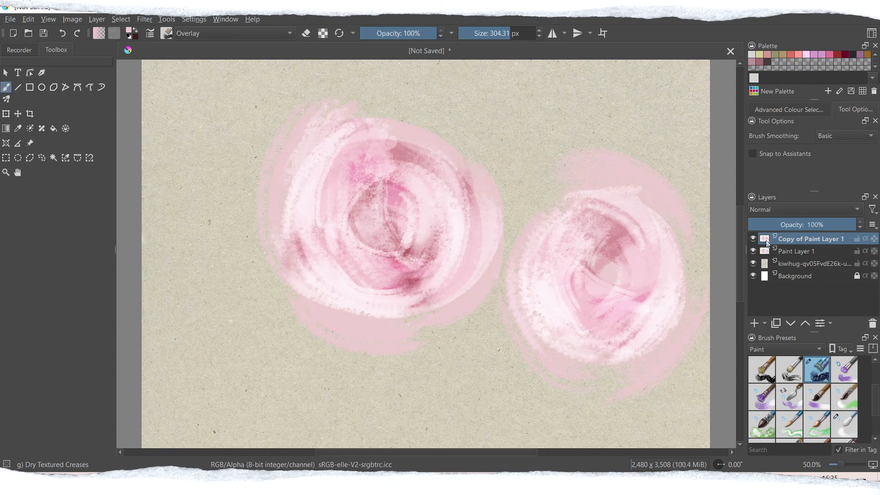
pyautogui.click(772, 208)
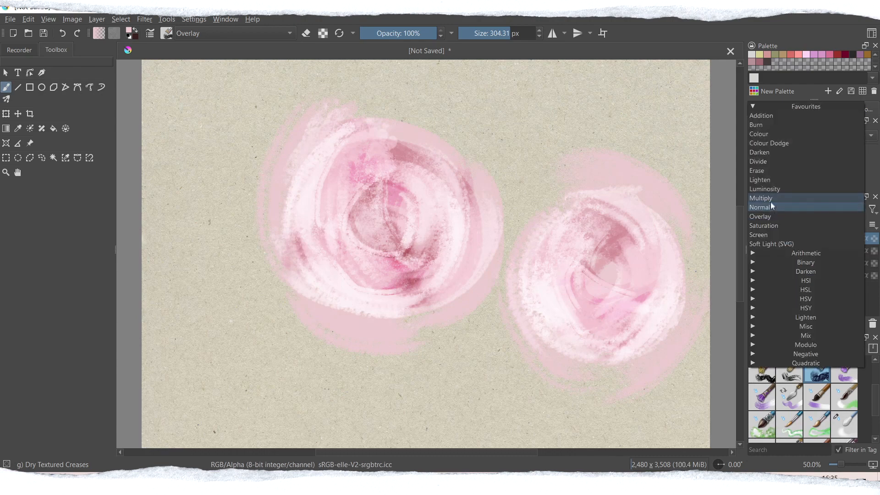
pyautogui.click(771, 199)
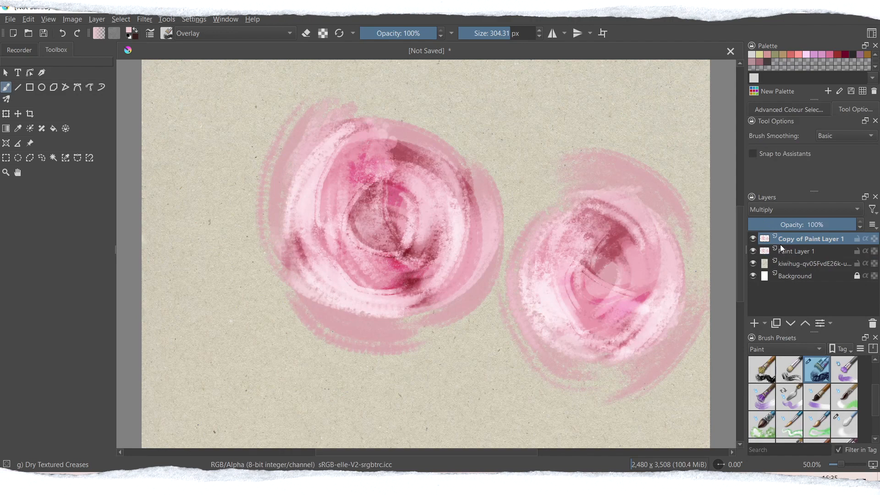
pyautogui.click(780, 210)
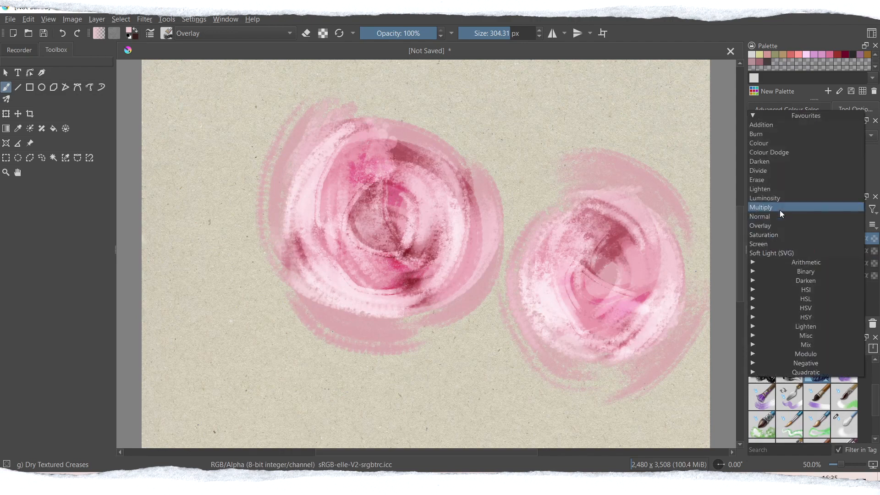
pyautogui.click(770, 245)
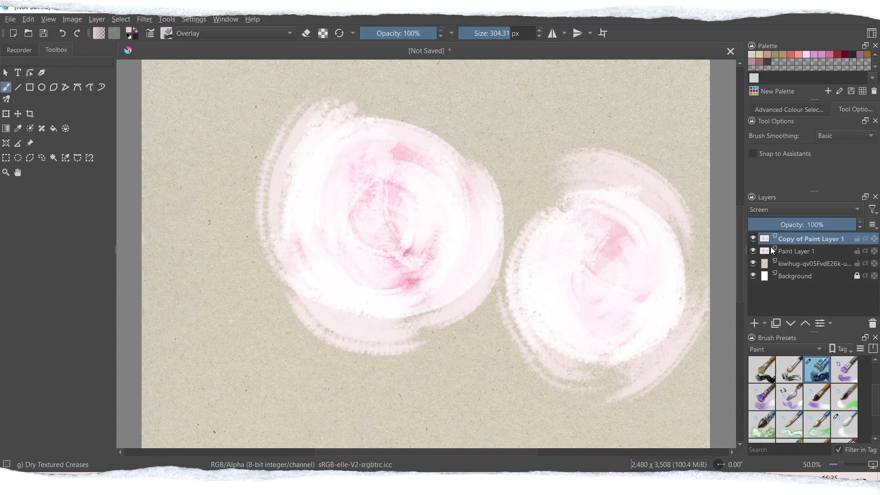
pyautogui.click(775, 210)
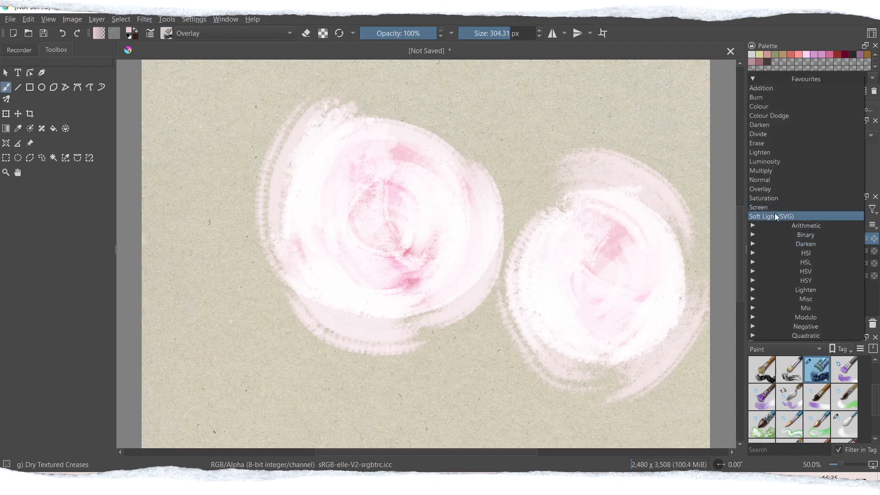
pyautogui.click(768, 193)
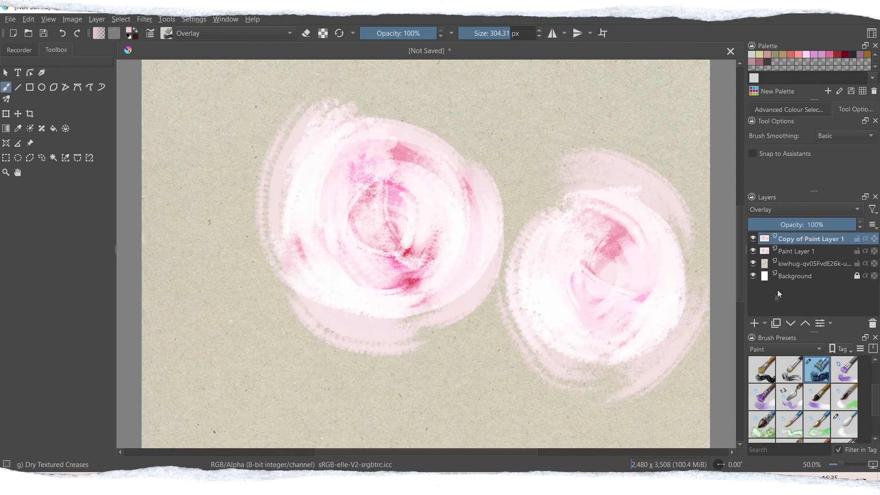
# Duplicate the original Paint Layer 1 again and set the new copy's blending mode to Multiply
pyautogui.click(794, 253)
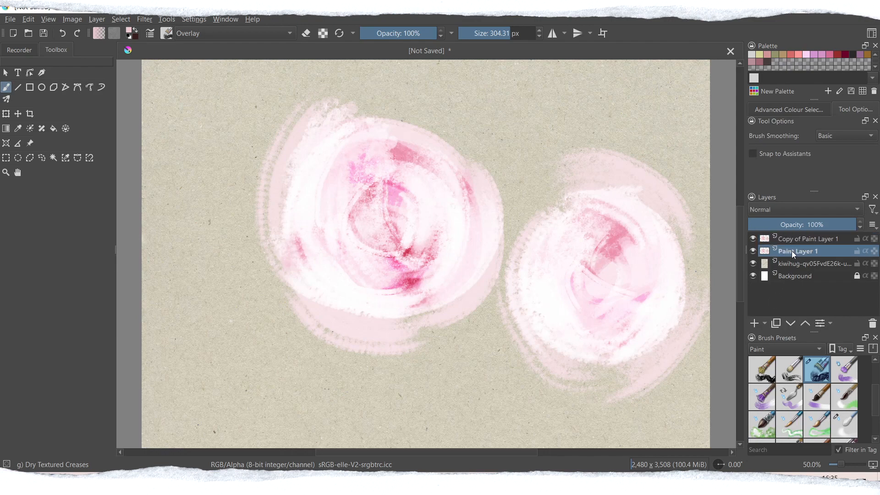
pyautogui.click(776, 324)
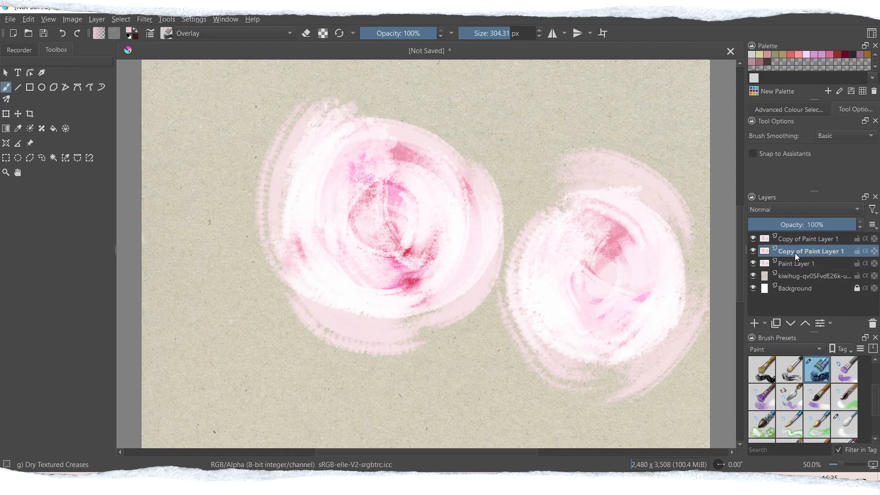
pyautogui.click(783, 207)
pyautogui.click(776, 199)
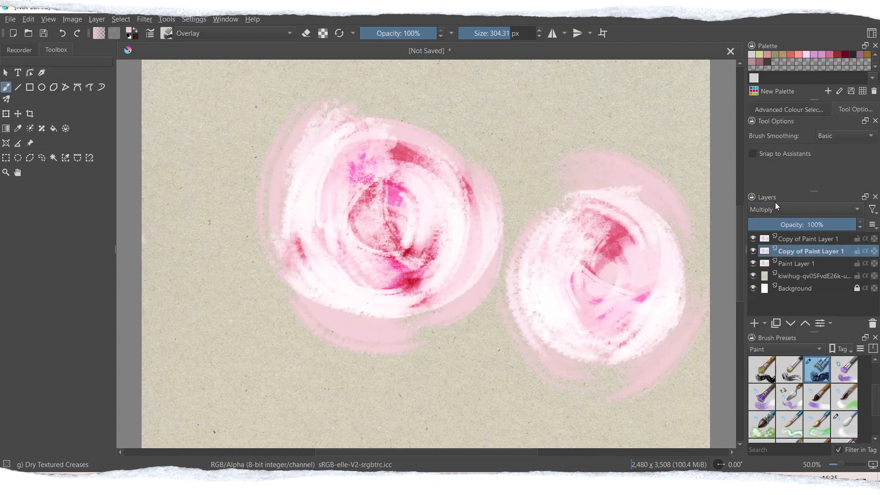
# Lower the opacity of the Overlay rose copy to 50% and of the Multiply rose copy to 75%
pyautogui.click(786, 263)
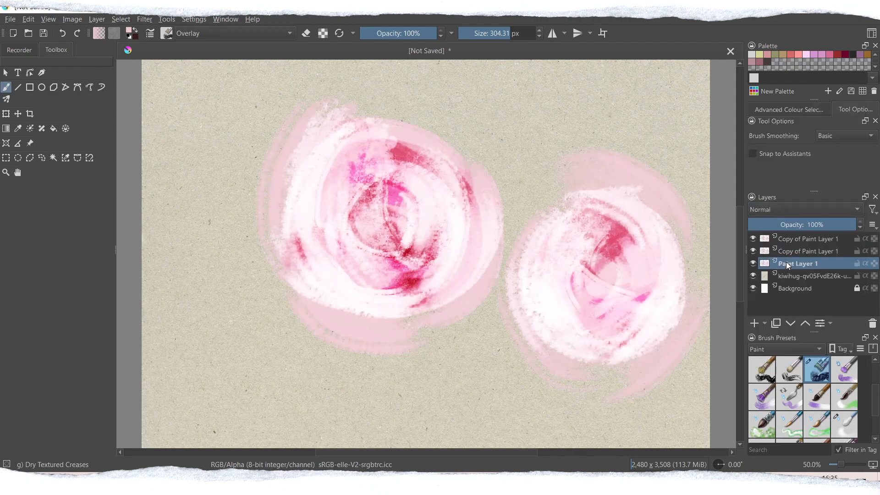
pyautogui.click(790, 252)
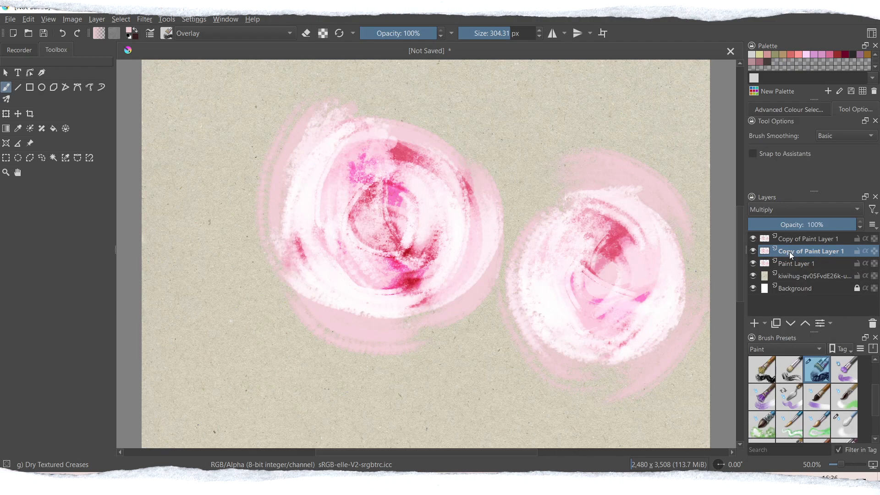
pyautogui.click(793, 240)
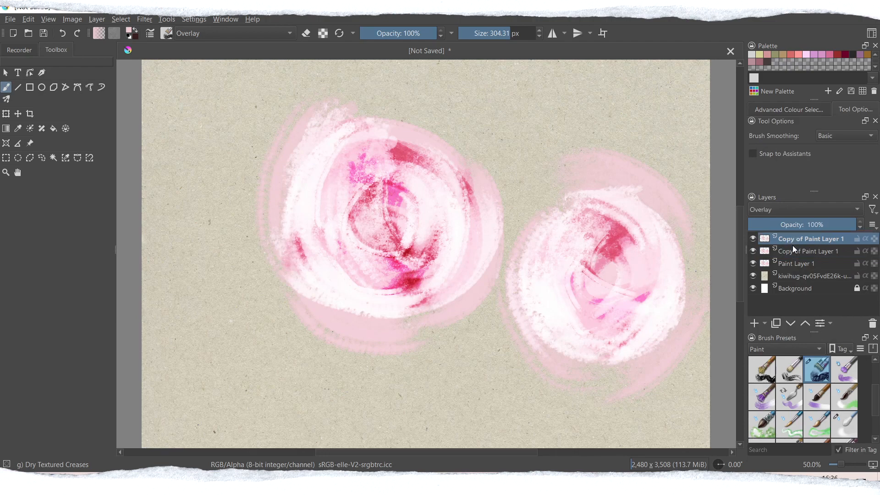
pyautogui.moveTo(823, 224); pyautogui.dragTo(803, 227)
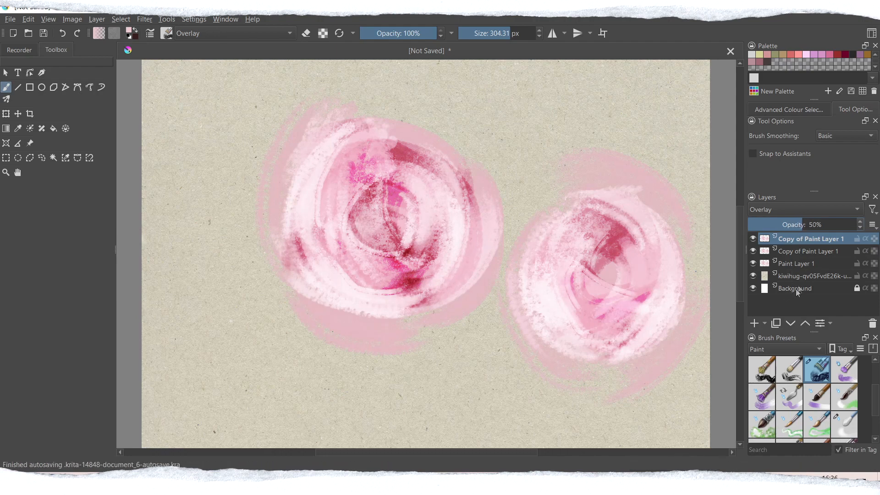
pyautogui.click(800, 251)
pyautogui.moveTo(831, 226)
pyautogui.mouseDown()
pyautogui.moveTo(809, 227)
pyautogui.moveTo(830, 232)
pyautogui.mouseUp()
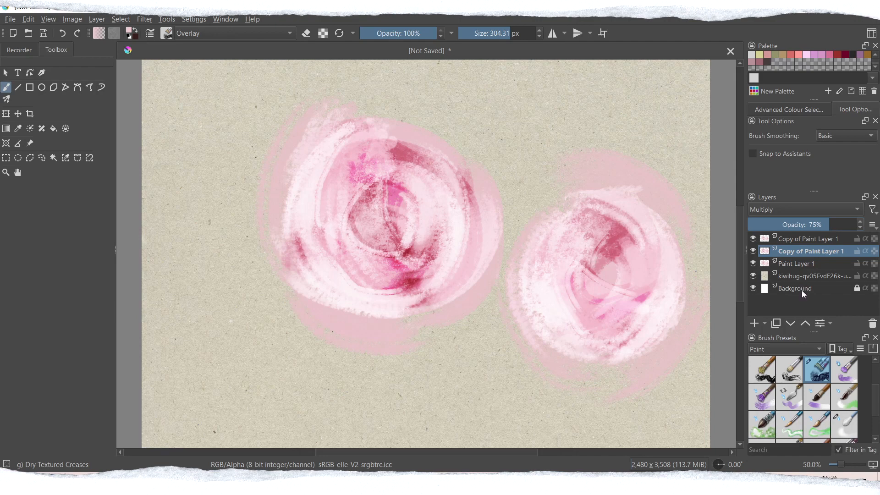
pyautogui.moveTo(823, 244)
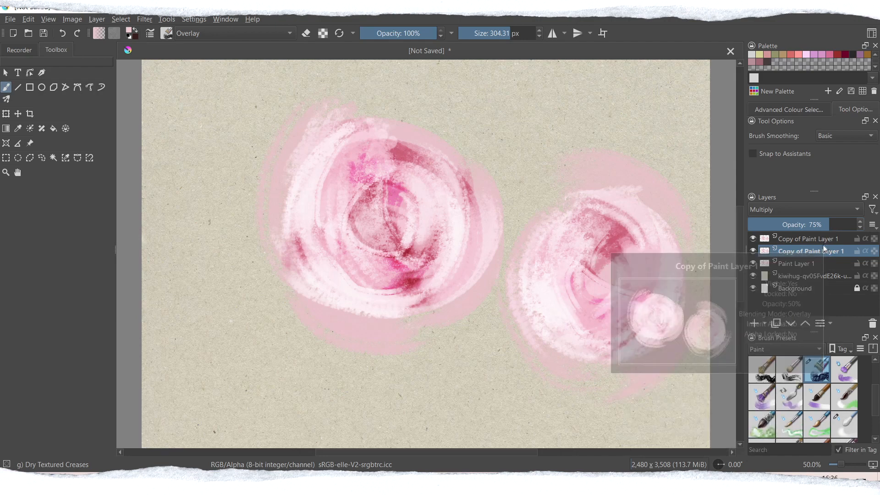
# Duplicate the kiwihug paper texture layer and move the copy above all the rose layers
pyautogui.click(802, 276)
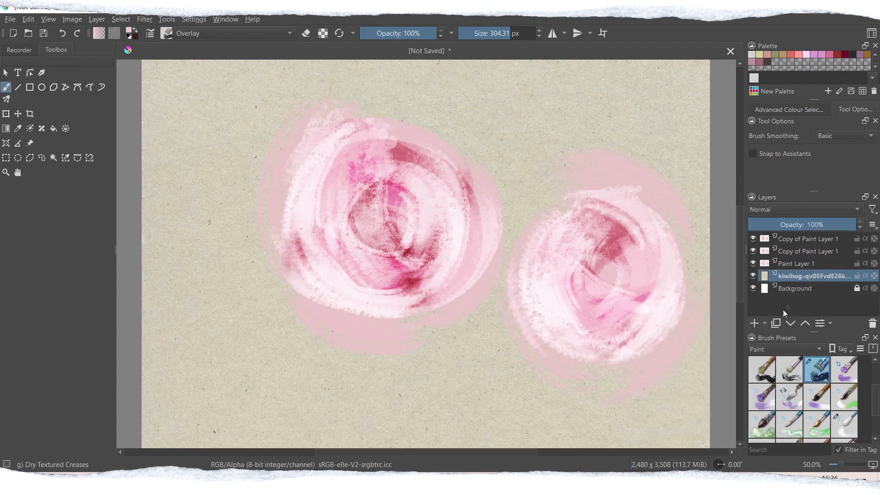
pyautogui.click(775, 324)
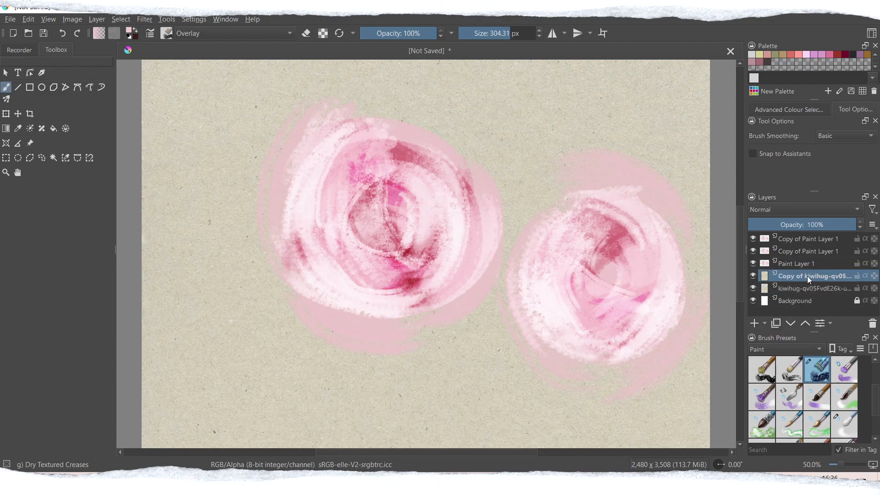
pyautogui.moveTo(805, 276); pyautogui.dragTo(808, 238)
# Try Multiply and Screen on the paper texture copy, set it to Overlay, and reduce its opacity
pyautogui.click(779, 208)
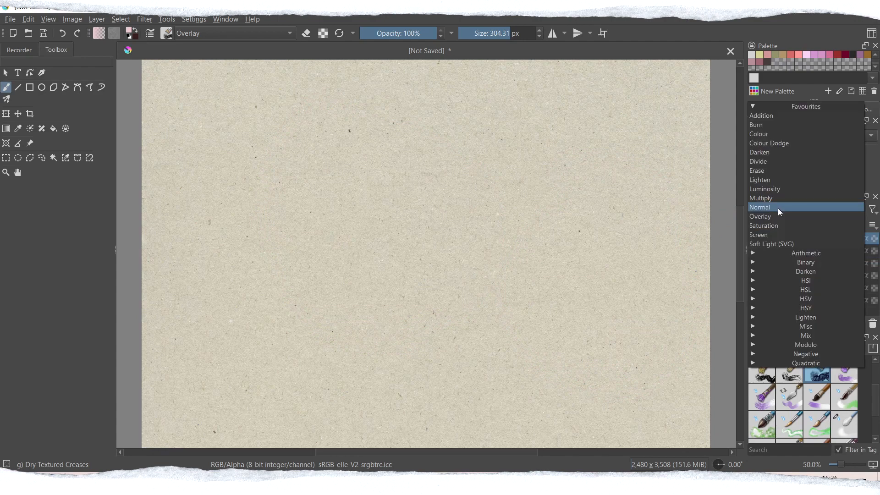
pyautogui.click(775, 198)
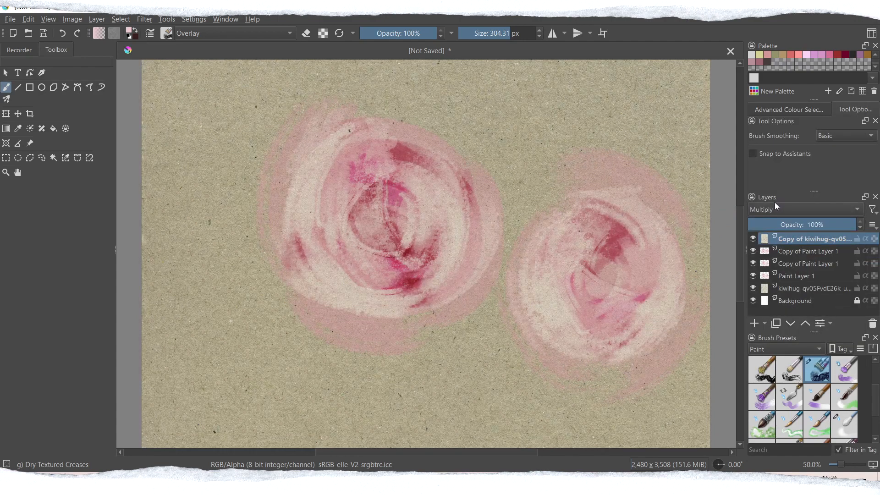
pyautogui.click(779, 208)
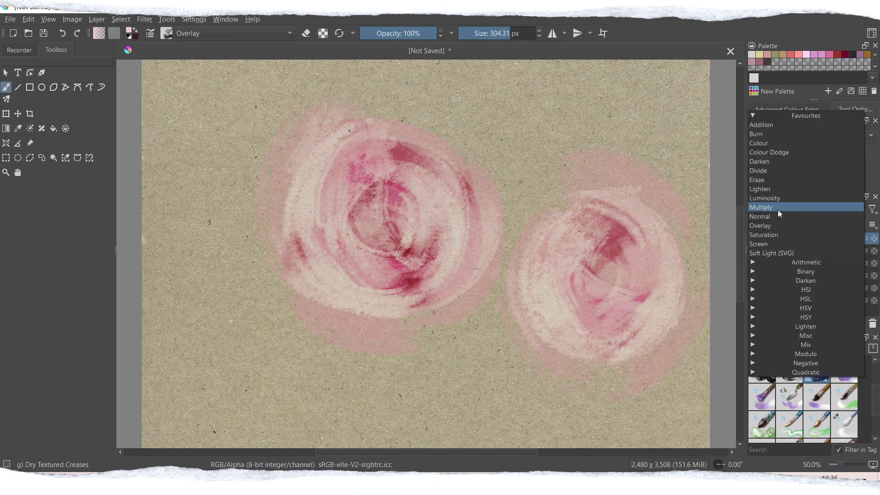
pyautogui.click(769, 240)
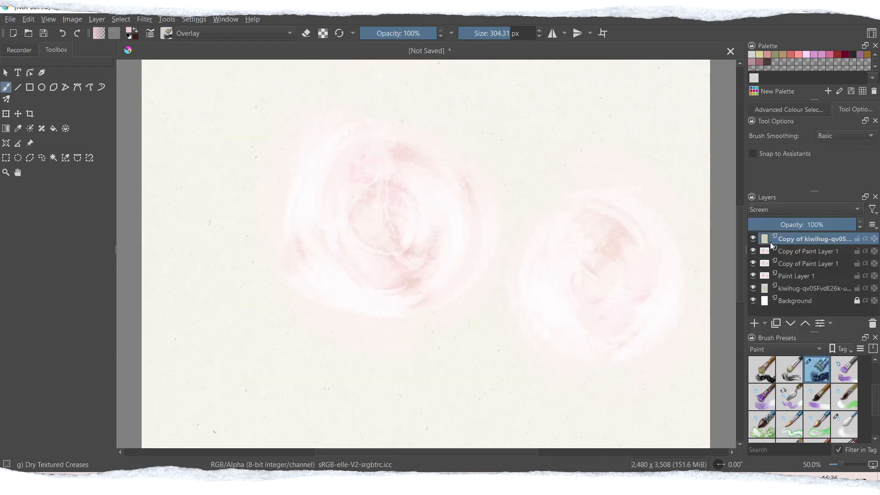
pyautogui.click(780, 209)
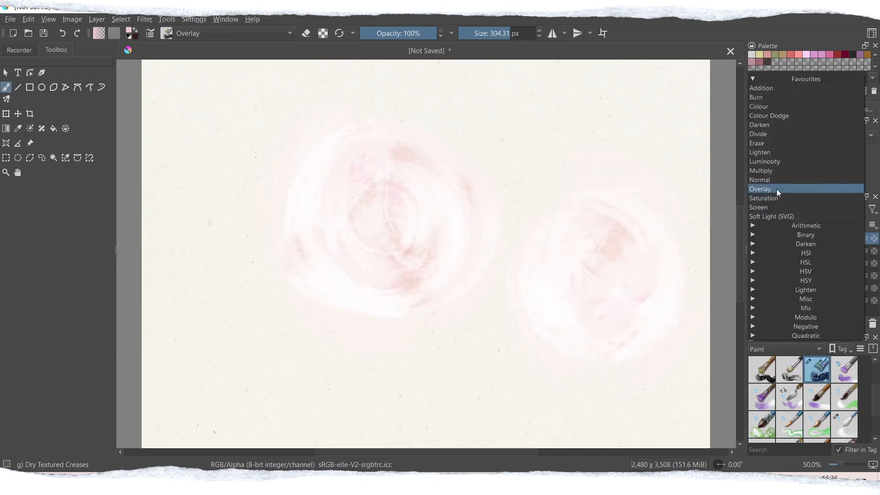
pyautogui.click(777, 189)
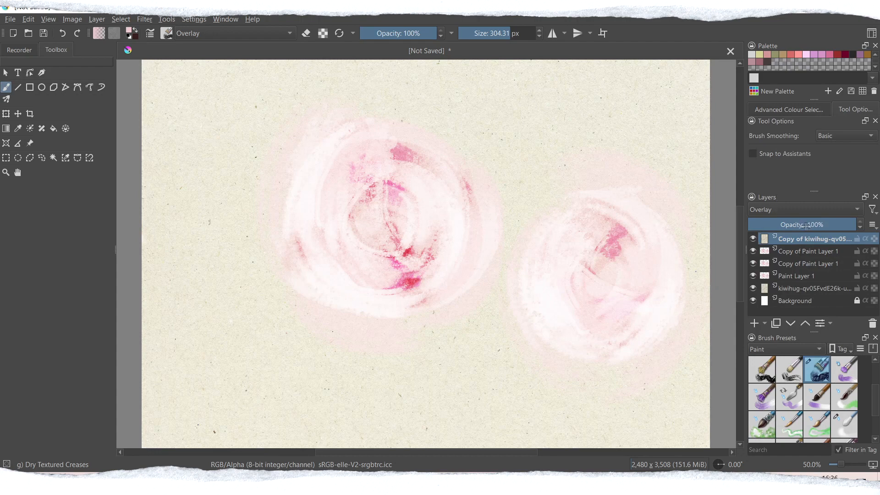
pyautogui.moveTo(807, 227); pyautogui.dragTo(802, 232)
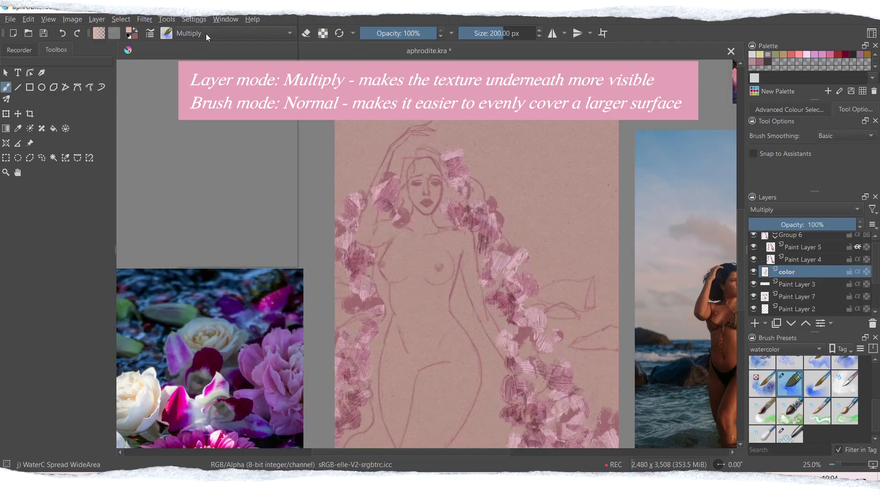
# In aphrodite.kra, set the brush blending mode to Normal and paint a brown skin base over the figure's face and body on the color layer
pyautogui.click(204, 33)
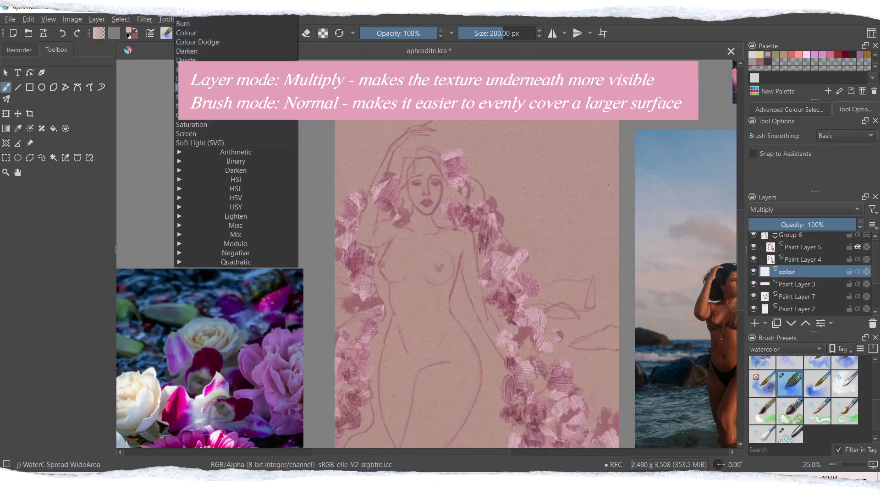
pyautogui.click(193, 106)
pyautogui.moveTo(423, 172)
pyautogui.mouseDown()
pyautogui.moveTo(409, 274)
pyautogui.moveTo(440, 216)
pyautogui.mouseUp()
pyautogui.moveTo(449, 275)
pyautogui.mouseDown()
pyautogui.moveTo(446, 181)
pyautogui.moveTo(425, 162)
pyautogui.mouseUp()
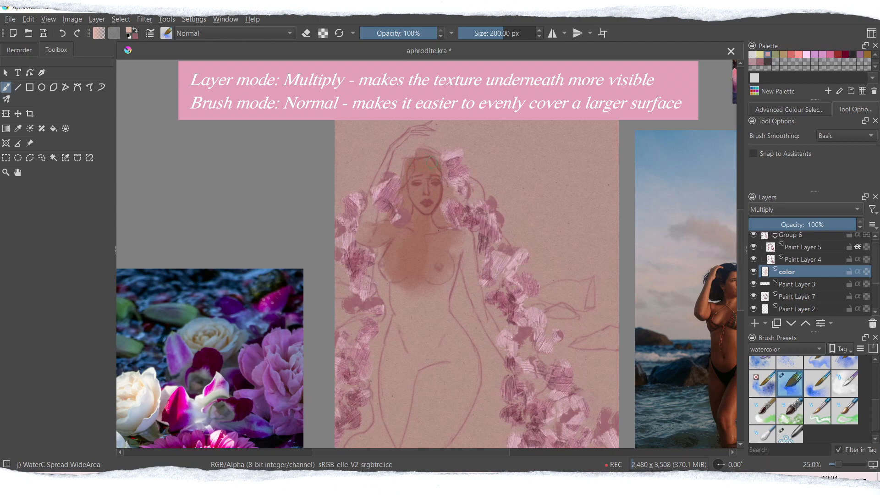
pyautogui.moveTo(445, 179)
pyautogui.mouseDown()
pyautogui.moveTo(465, 201)
pyautogui.moveTo(472, 191)
pyautogui.moveTo(473, 222)
pyautogui.moveTo(447, 303)
pyautogui.moveTo(476, 321)
pyautogui.moveTo(491, 254)
pyautogui.moveTo(459, 330)
pyautogui.moveTo(390, 298)
pyautogui.moveTo(395, 262)
pyautogui.moveTo(378, 275)
pyautogui.moveTo(385, 328)
pyautogui.moveTo(373, 349)
pyautogui.moveTo(381, 396)
pyautogui.moveTo(415, 345)
pyautogui.moveTo(415, 435)
pyautogui.moveTo(438, 340)
pyautogui.moveTo(452, 367)
pyautogui.moveTo(470, 349)
pyautogui.moveTo(472, 390)
pyautogui.moveTo(460, 376)
pyautogui.moveTo(434, 443)
pyautogui.moveTo(439, 403)
pyautogui.moveTo(419, 445)
pyautogui.mouseUp()
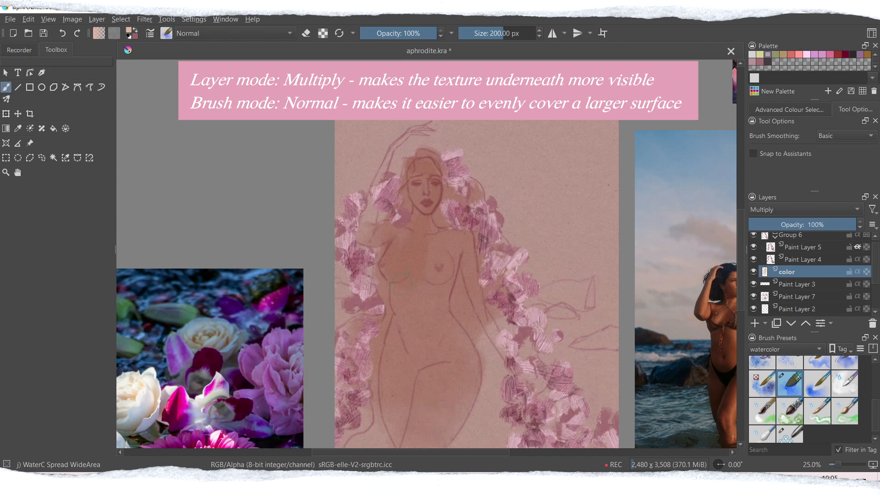
# Finish the skin base on the raised arm and add a soft shadow to the legs on the color layer, using the Normal brush mode
pyautogui.moveTo(409, 133)
pyautogui.mouseDown()
pyautogui.moveTo(356, 232)
pyautogui.moveTo(384, 174)
pyautogui.moveTo(376, 207)
pyautogui.mouseUp()
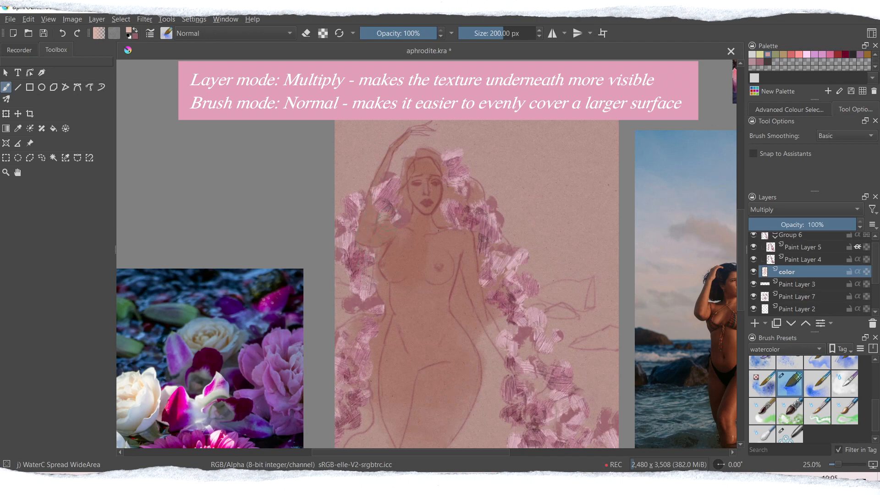
pyautogui.moveTo(415, 130); pyautogui.dragTo(409, 133)
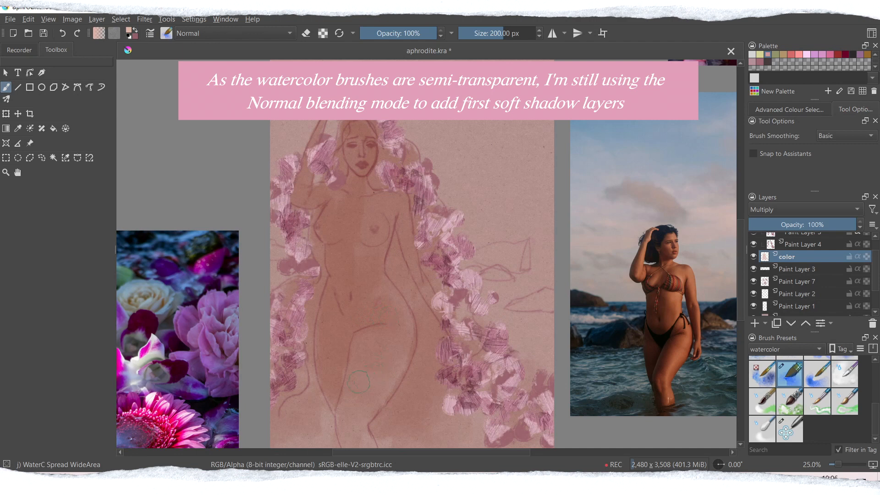
pyautogui.moveTo(343, 405); pyautogui.dragTo(353, 447)
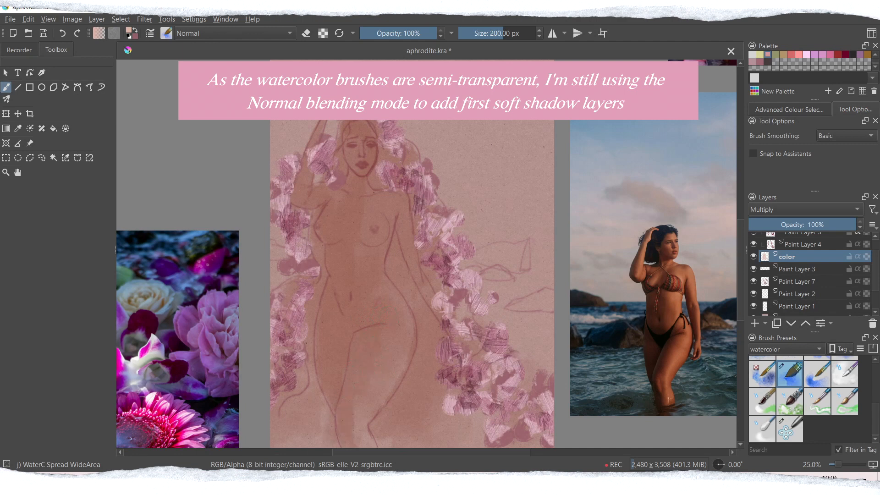
# Set the brush blending mode to Multiply and add a new paint layer in Multiply mode above the color layer
pyautogui.click(234, 33)
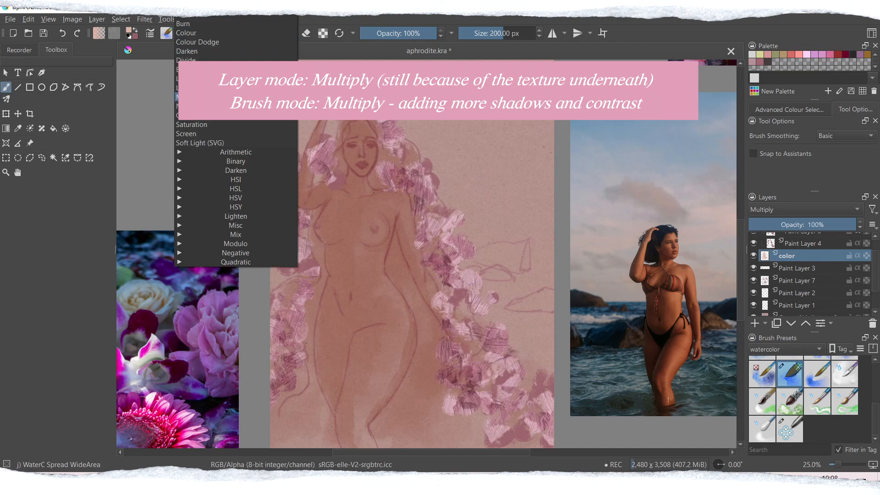
pyautogui.click(198, 41)
pyautogui.click(754, 324)
pyautogui.click(791, 209)
pyautogui.click(775, 202)
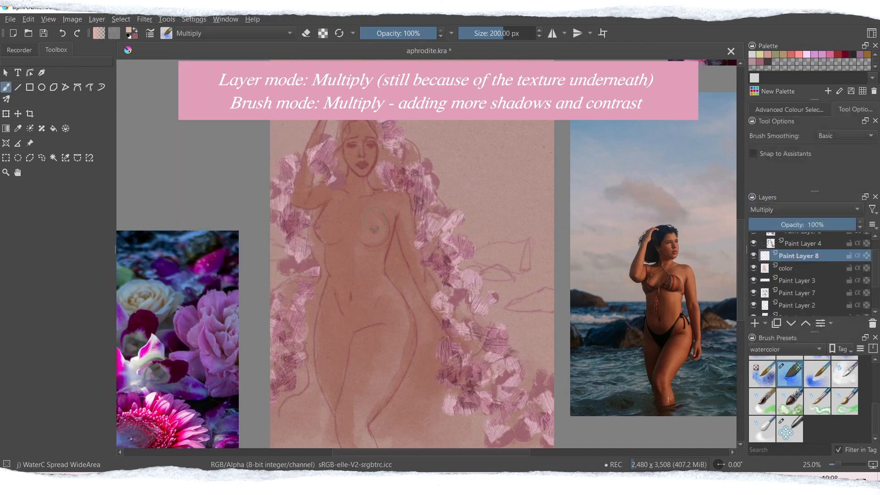
# Paint darker shadows over the figure's torso, hips and thighs on the new Multiply layer, undoing the last stroke
pyautogui.moveTo(360, 213); pyautogui.dragTo(352, 234)
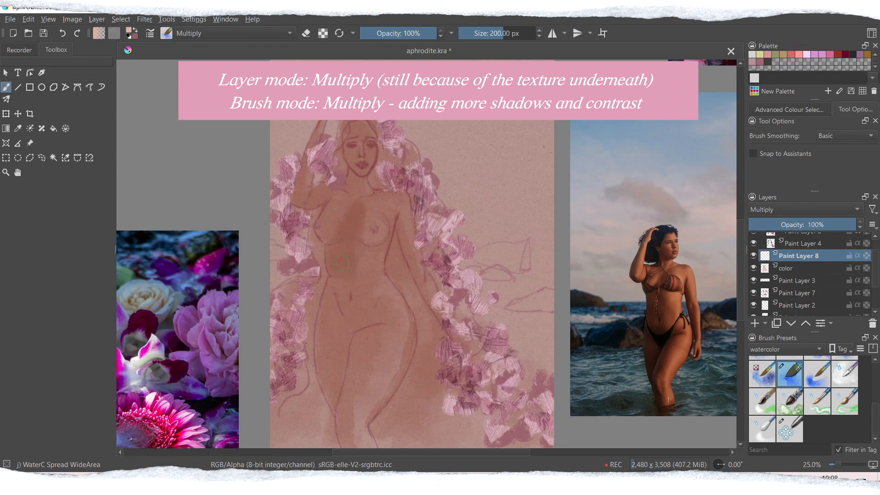
pyautogui.moveTo(344, 325)
pyautogui.mouseDown()
pyautogui.moveTo(333, 302)
pyautogui.moveTo(326, 355)
pyautogui.moveTo(335, 326)
pyautogui.moveTo(336, 345)
pyautogui.moveTo(341, 328)
pyautogui.moveTo(334, 398)
pyautogui.moveTo(342, 354)
pyautogui.moveTo(367, 328)
pyautogui.moveTo(347, 442)
pyautogui.mouseUp()
pyautogui.scroll(-1, 425, 331)
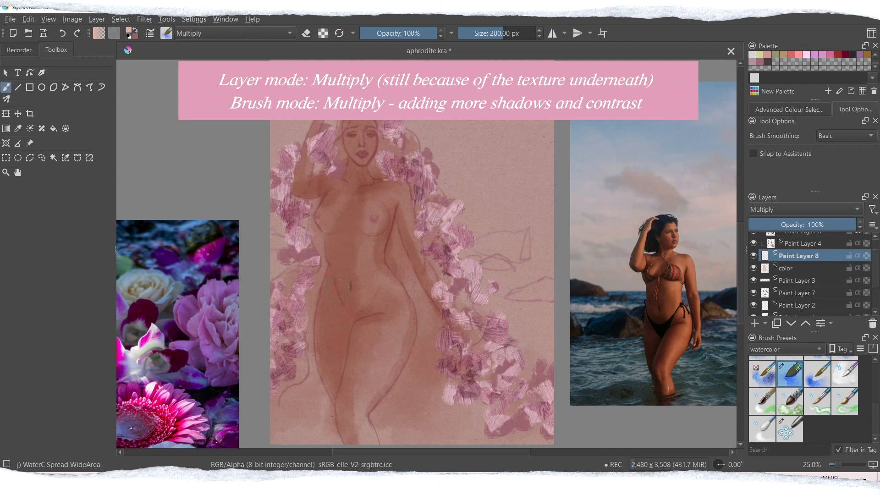
pyautogui.moveTo(338, 242)
pyautogui.mouseDown()
pyautogui.moveTo(344, 323)
pyautogui.moveTo(339, 344)
pyautogui.moveTo(338, 290)
pyautogui.moveTo(333, 341)
pyautogui.mouseUp()
pyautogui.moveTo(332, 302)
pyautogui.mouseDown()
pyautogui.moveTo(348, 323)
pyautogui.moveTo(426, 323)
pyautogui.mouseUp()
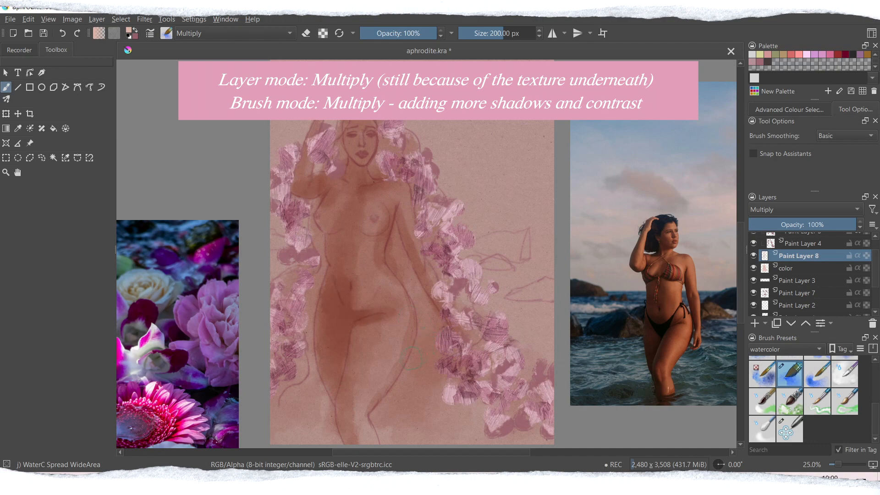
pyautogui.hotkey('ctrl', 'z')
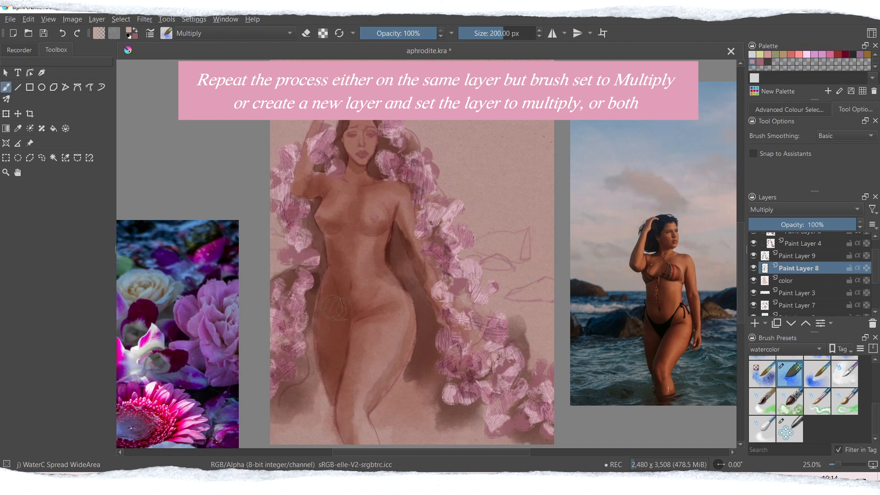
# Shade the outer thigh further on Paint Layer 8 and save the document
pyautogui.moveTo(411, 337); pyautogui.dragTo(384, 400)
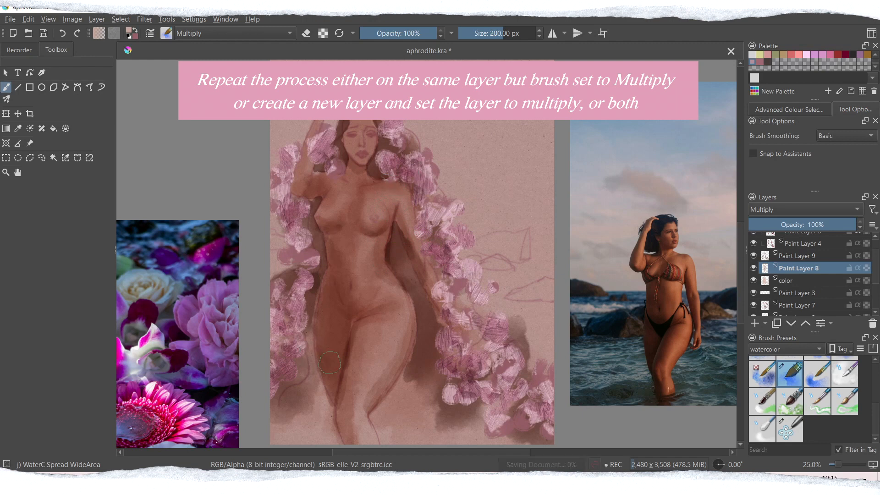
pyautogui.hotkey('ctrl', 's')
pyautogui.click(381, 169)
pyautogui.hotkey('ctrl', 'z')
pyautogui.click(755, 268)
pyautogui.click(754, 269)
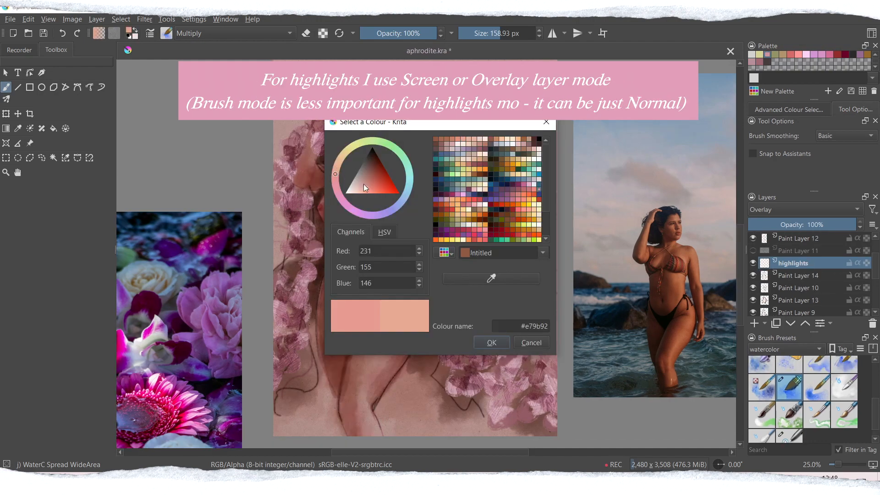
# Choose a light salmon-pink colour and paint highlights on the thighs, waist and chest on the Overlay highlights layer
pyautogui.click(363, 186)
pyautogui.click(481, 343)
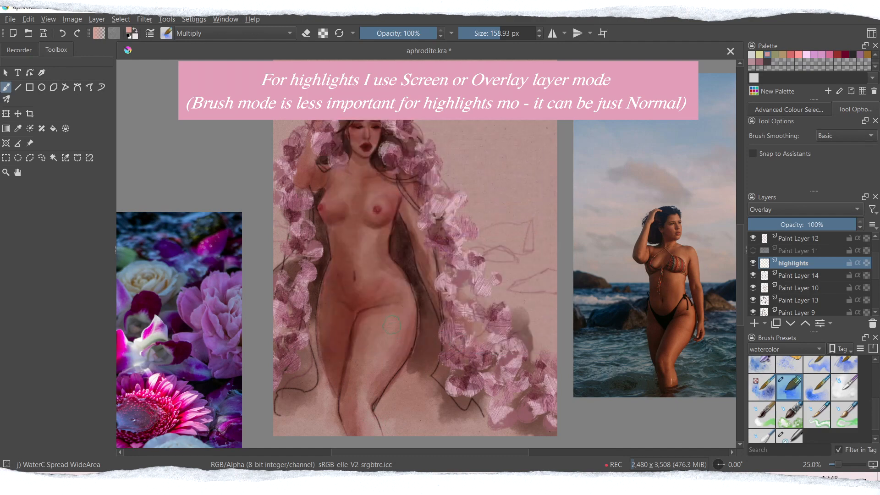
pyautogui.moveTo(367, 416); pyautogui.dragTo(398, 317)
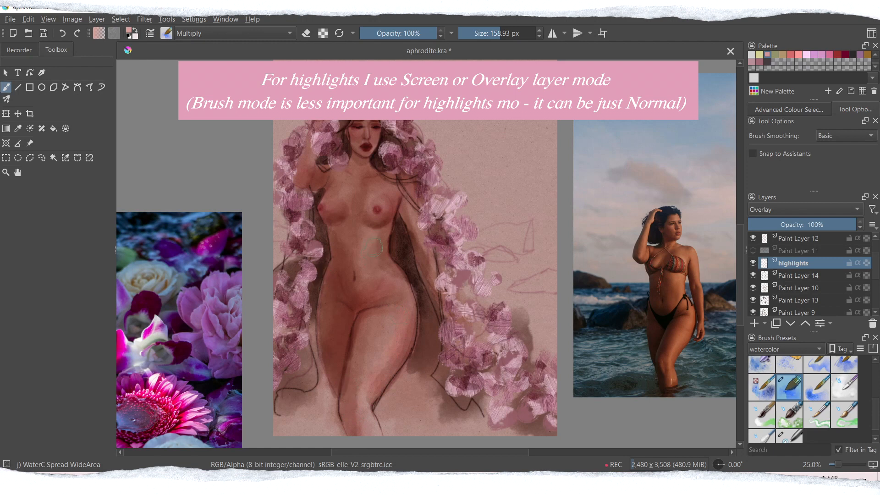
pyautogui.moveTo(386, 299); pyautogui.dragTo(390, 341)
pyautogui.moveTo(379, 224); pyautogui.dragTo(384, 198)
pyautogui.moveTo(390, 225); pyautogui.dragTo(391, 251)
pyautogui.moveTo(336, 201)
pyautogui.mouseDown()
pyautogui.moveTo(342, 246)
pyautogui.moveTo(336, 208)
pyautogui.moveTo(335, 238)
pyautogui.moveTo(349, 267)
pyautogui.mouseUp()
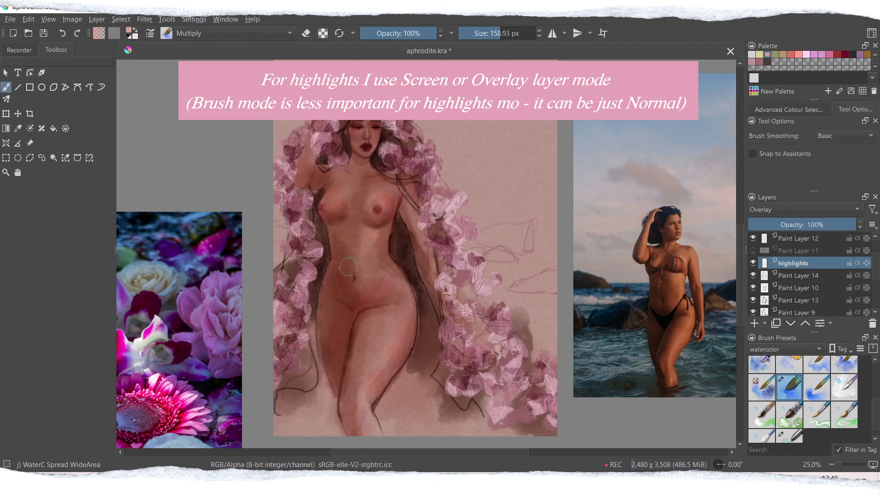
# Change the highlights layer to Screen mode and reduce the brush to 36% opacity and 116.29 px
pyautogui.click(774, 210)
pyautogui.click(771, 226)
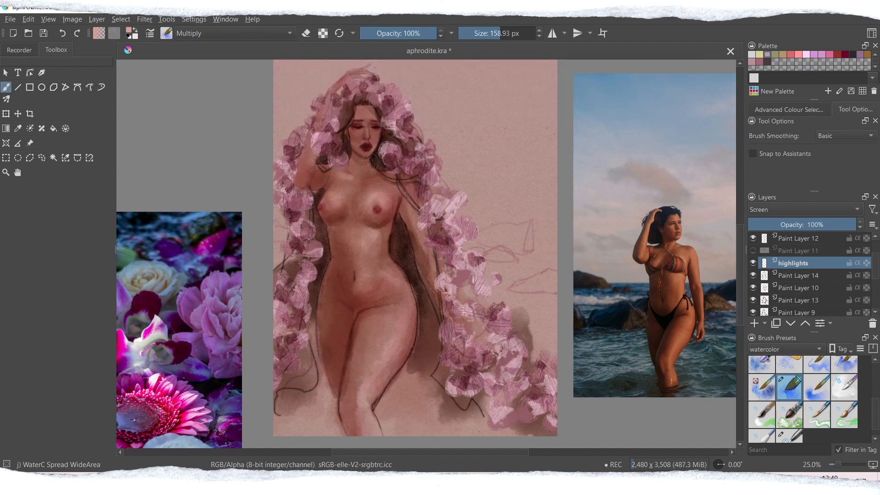
pyautogui.press('o')
pyautogui.press('o')
pyautogui.press('o')
pyautogui.press('o')
pyautogui.press('o')
pyautogui.press('o')
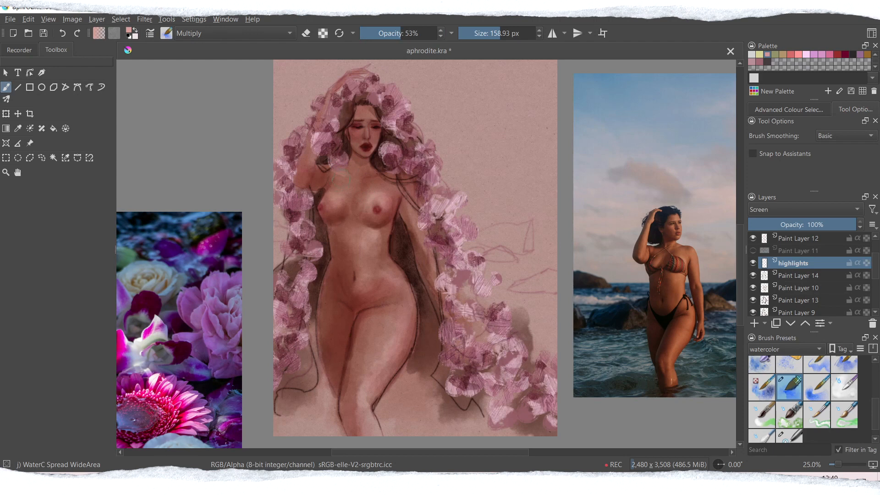
pyautogui.press('o')
pyautogui.press('o')
pyautogui.press('[')
pyautogui.press('[')
# Paint faint highlights on the neck, raised arm, hip and face on the highlights layer
pyautogui.moveTo(366, 179)
pyautogui.mouseDown()
pyautogui.moveTo(394, 176)
pyautogui.moveTo(373, 166)
pyautogui.mouseUp()
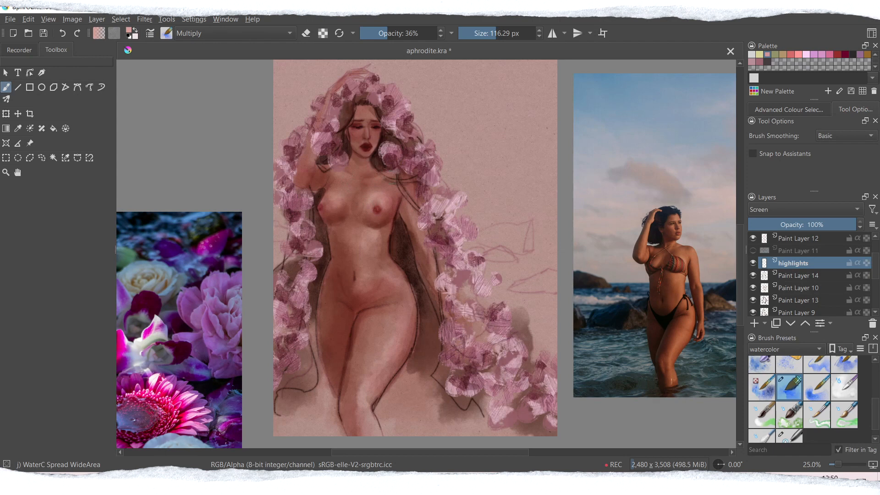
pyautogui.moveTo(302, 169); pyautogui.dragTo(306, 147)
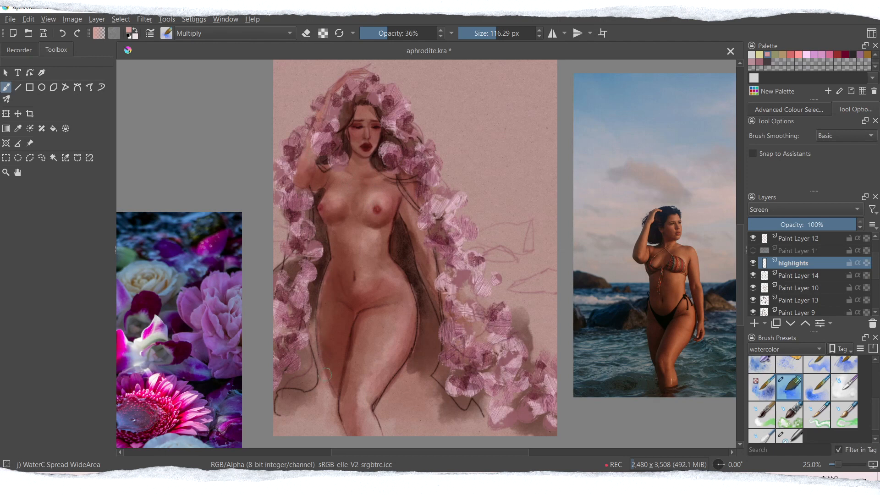
pyautogui.moveTo(323, 327); pyautogui.dragTo(318, 281)
pyautogui.moveTo(376, 132); pyautogui.dragTo(379, 137)
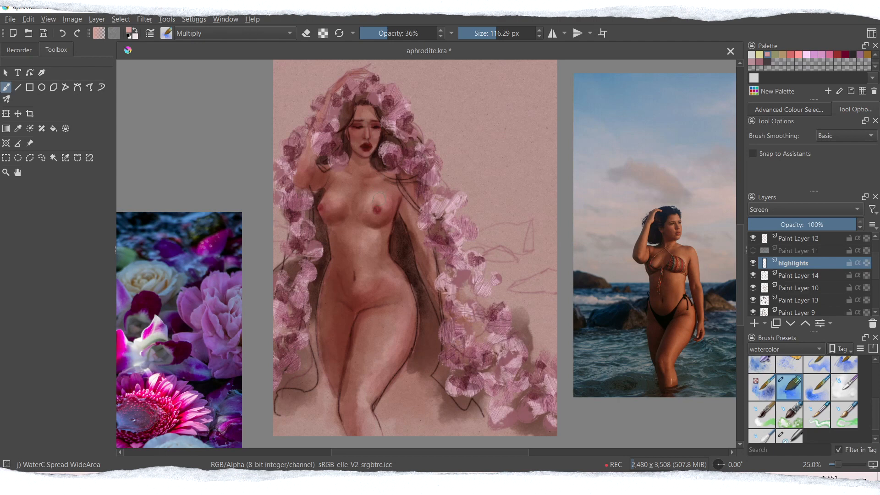
pyautogui.moveTo(353, 132); pyautogui.dragTo(368, 147)
# Try a duplicate of the highlights layer with a changed blending mode, compare it by toggling visibility, and delete it
pyautogui.click(754, 265)
pyautogui.click(755, 264)
pyautogui.click(776, 324)
pyautogui.click(772, 212)
pyautogui.click(772, 195)
pyautogui.click(753, 275)
pyautogui.click(753, 274)
pyautogui.click(873, 324)
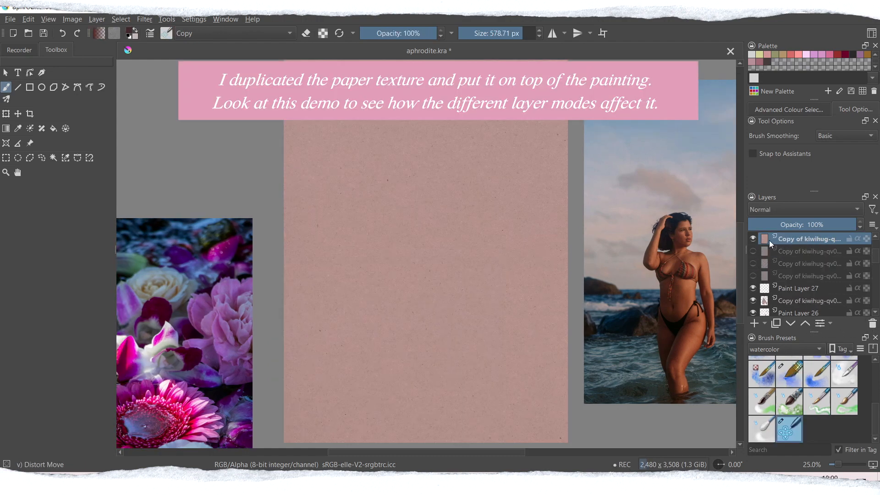
# Try Addition on the topmost paper texture copy and step through the following blending modes to Lighten
pyautogui.click(785, 209)
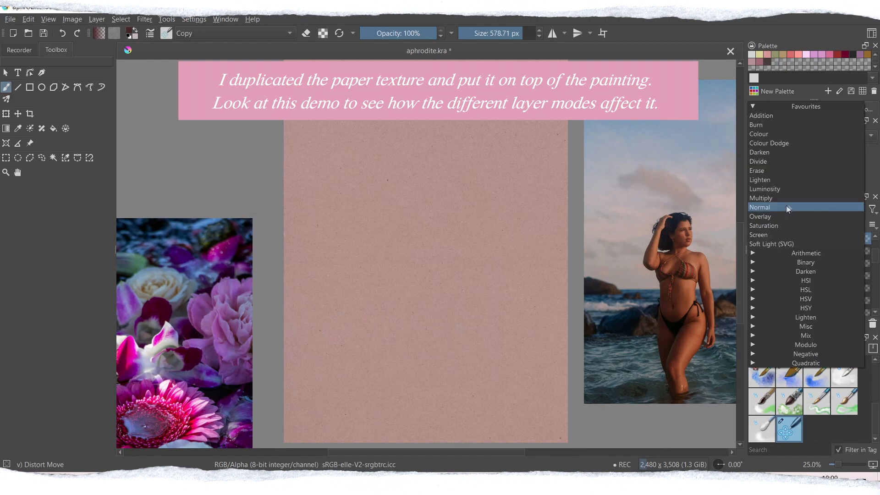
pyautogui.click(779, 117)
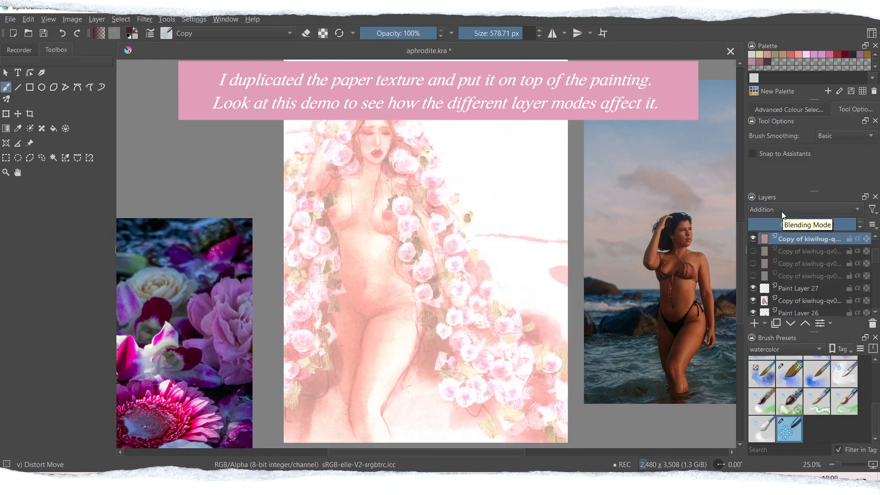
pyautogui.scroll(-1, 789, 208)
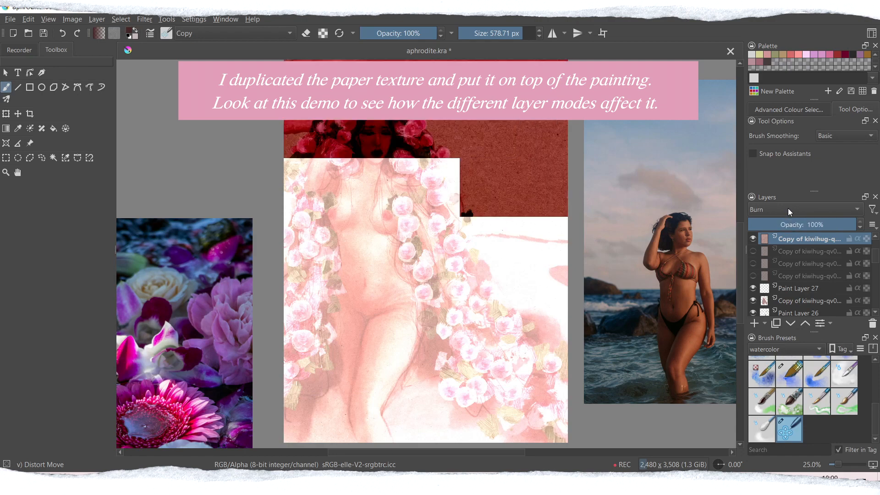
pyautogui.scroll(-1, 788, 208)
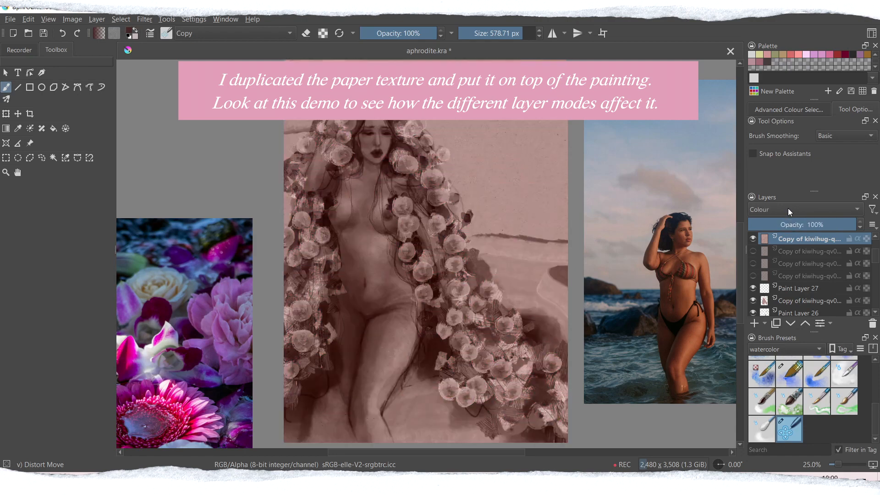
pyautogui.scroll(-1, 788, 208)
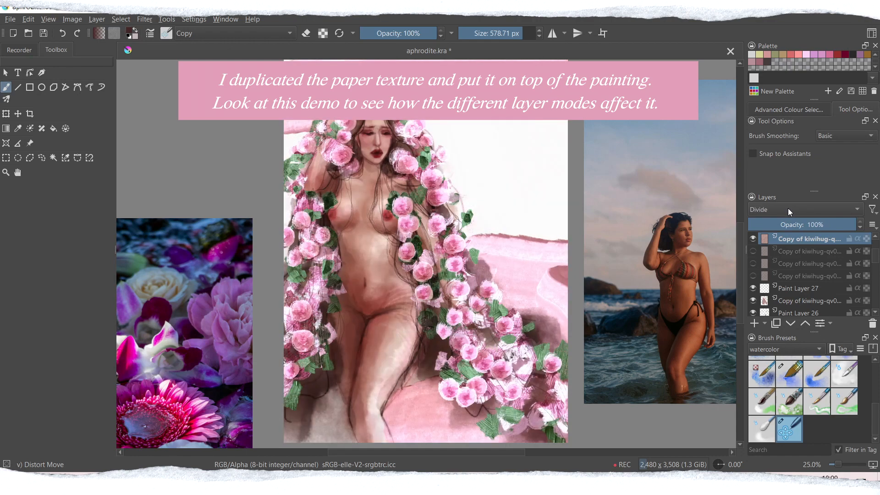
pyautogui.scroll(-2, 788, 209)
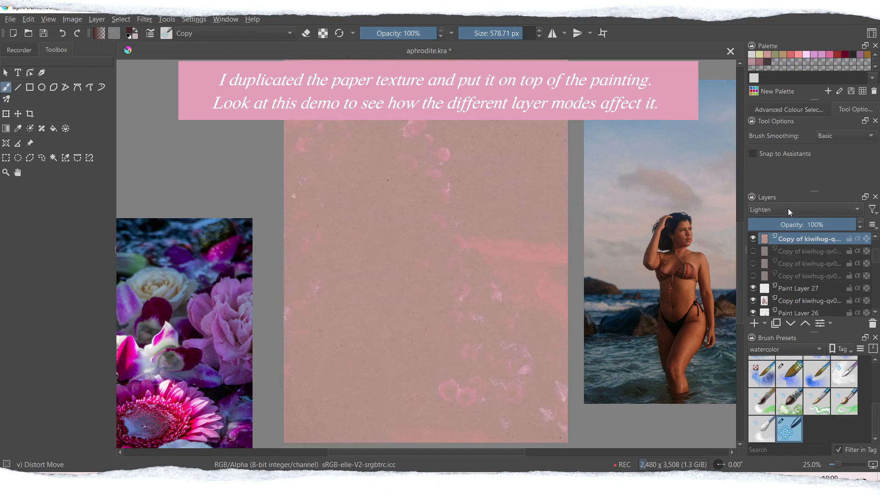
# Compare Overlay and Saturation among further blending modes on the topmost paper texture copy, and leave it on Multiply
pyautogui.scroll(-3, 788, 208)
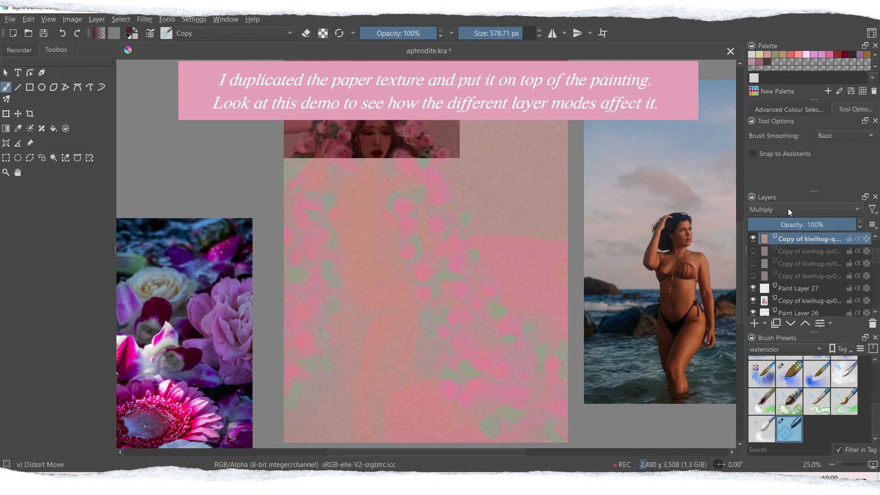
pyautogui.scroll(-2, 788, 208)
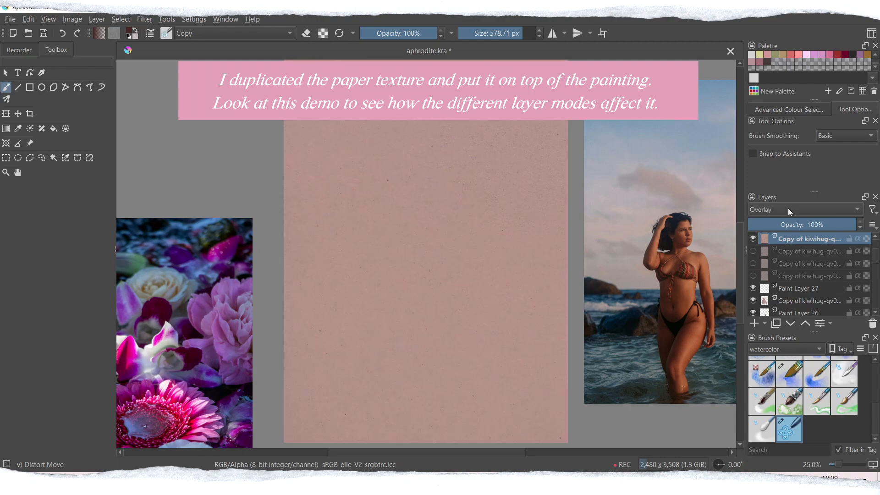
pyautogui.scroll(-2, 789, 208)
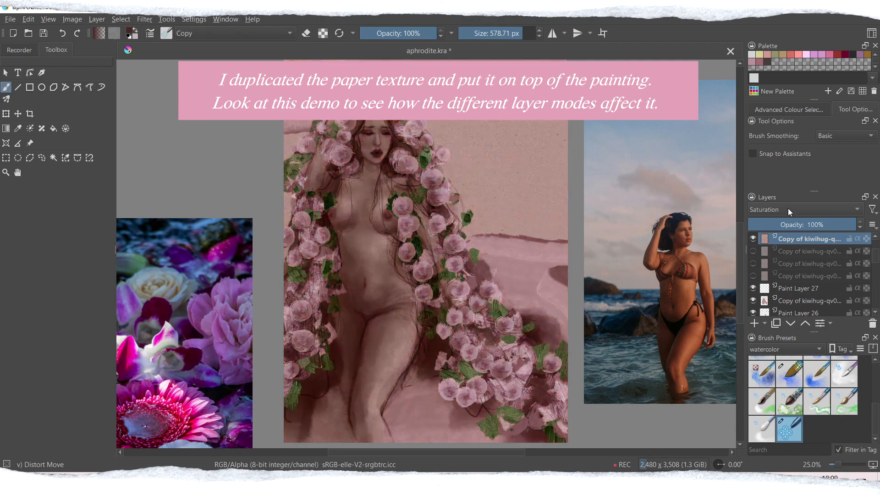
pyautogui.scroll(-2, 788, 209)
pyautogui.scroll(-2, 788, 209)
pyautogui.scroll(-1, 788, 209)
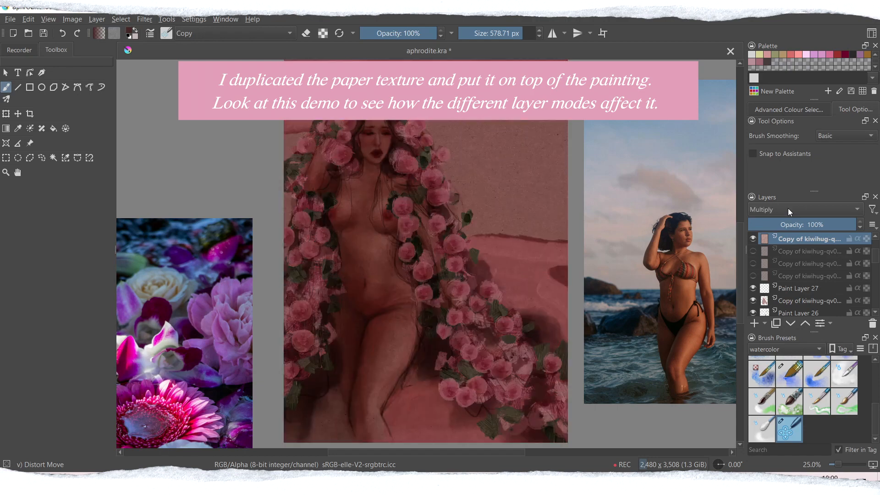